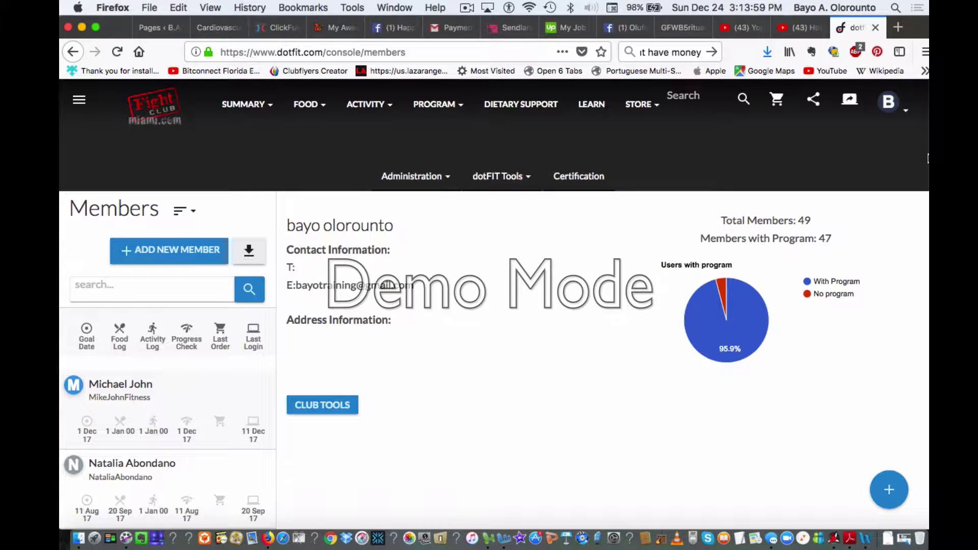
Open Summary > Overview with today's calories consumed and burned, and close the Progress Check prompt.
{"action": "scroll", "coordinate": [927, 265], "scroll_direction": "down", "scroll_amount": 10}
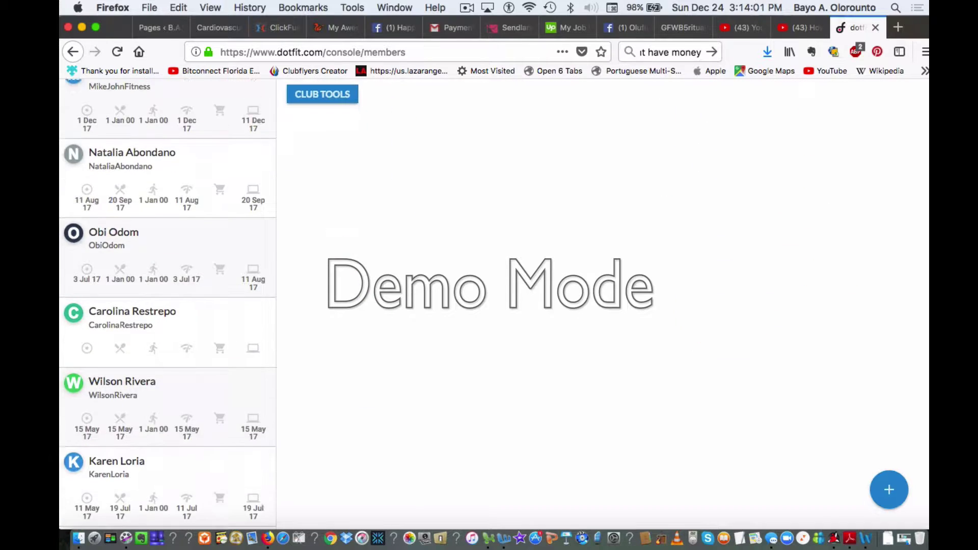
{"action": "scroll", "coordinate": [917, 356], "scroll_direction": "down", "scroll_amount": 15}
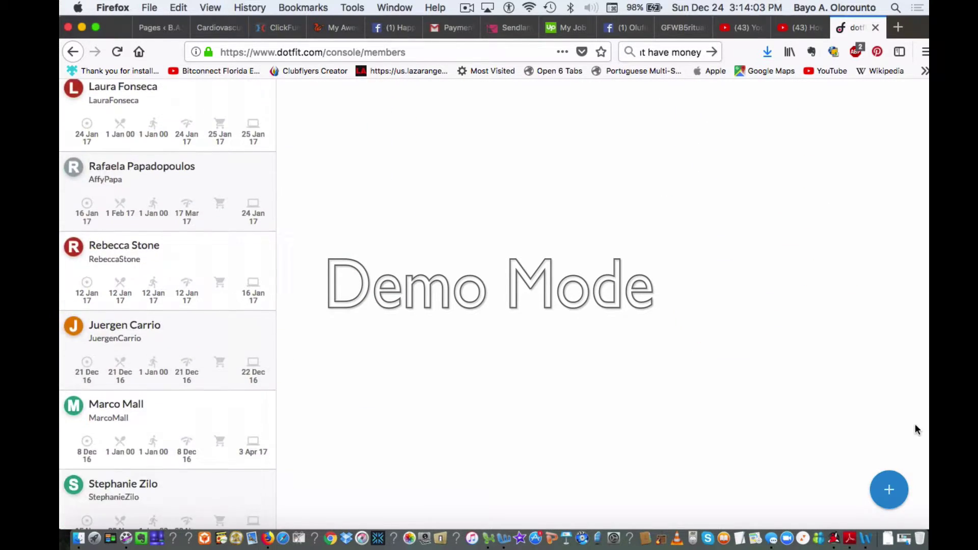
{"action": "scroll", "coordinate": [911, 355], "scroll_direction": "up", "scroll_amount": 8}
{"action": "scroll", "coordinate": [912, 355], "scroll_direction": "up", "scroll_amount": 10}
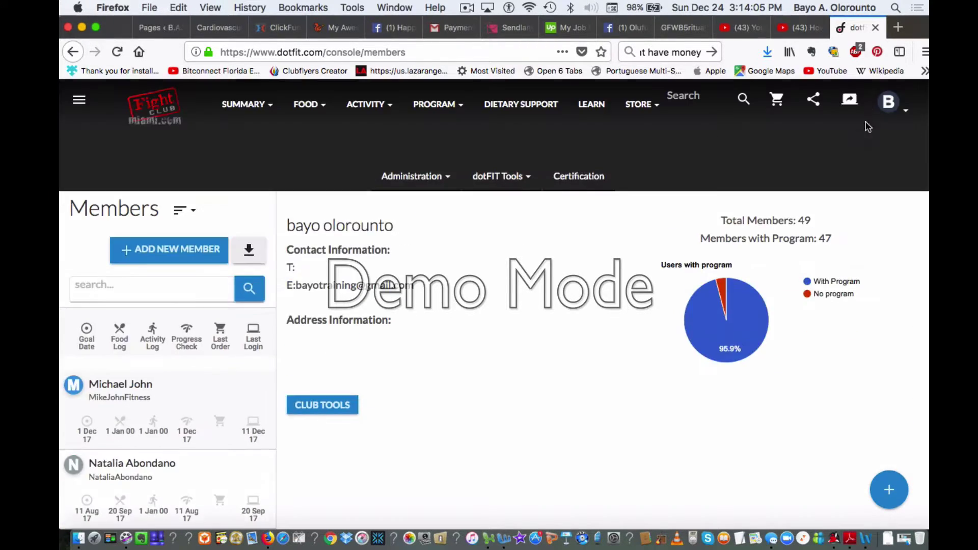
{"action": "scroll", "coordinate": [869, 124], "scroll_direction": "down", "scroll_amount": 3}
{"action": "scroll", "coordinate": [860, 150], "scroll_direction": "up", "scroll_amount": 2}
{"action": "scroll", "coordinate": [862, 145], "scroll_direction": "up", "scroll_amount": 1}
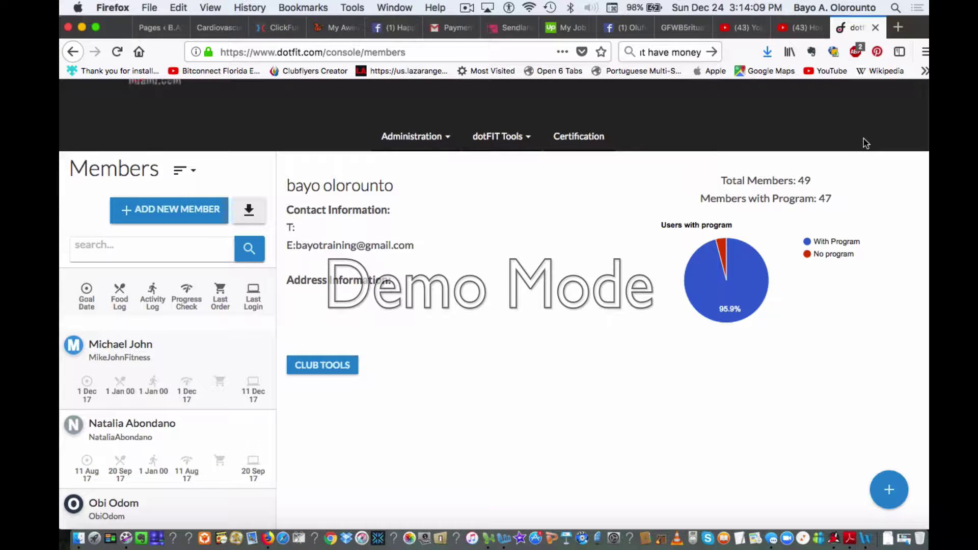
{"action": "scroll", "coordinate": [866, 144], "scroll_direction": "up", "scroll_amount": 1}
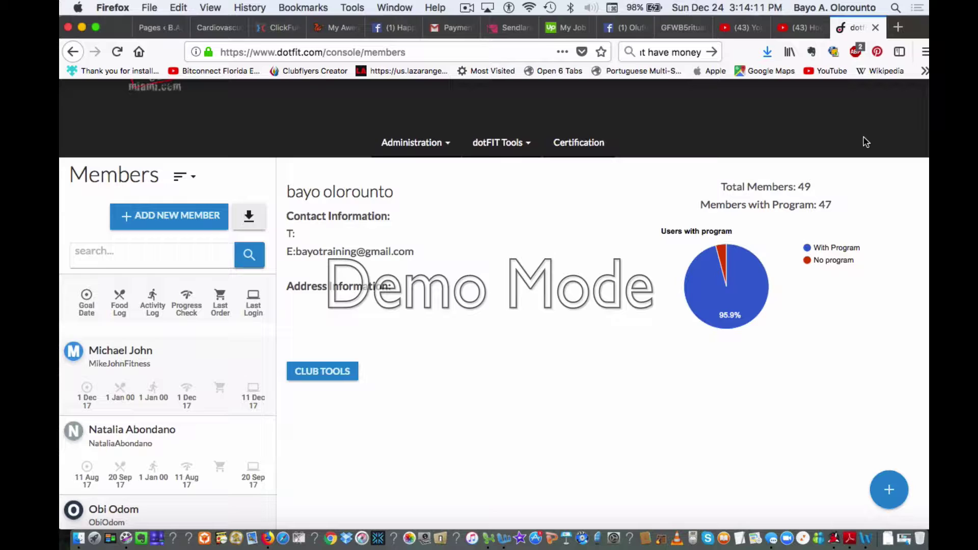
{"action": "scroll", "coordinate": [866, 143], "scroll_direction": "up", "scroll_amount": 3}
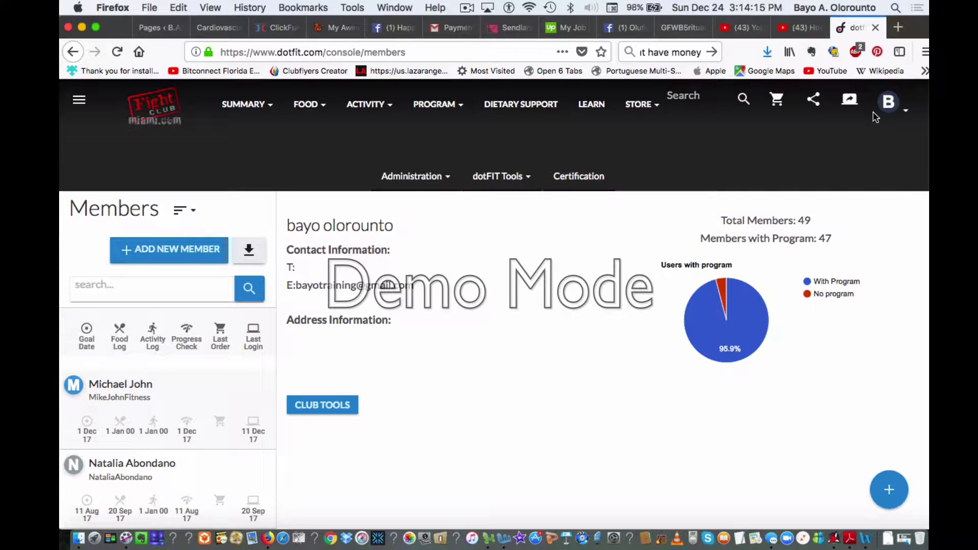
{"action": "scroll", "coordinate": [857, 173], "scroll_direction": "down", "scroll_amount": 10}
{"action": "scroll", "coordinate": [857, 170], "scroll_direction": "up", "scroll_amount": 2}
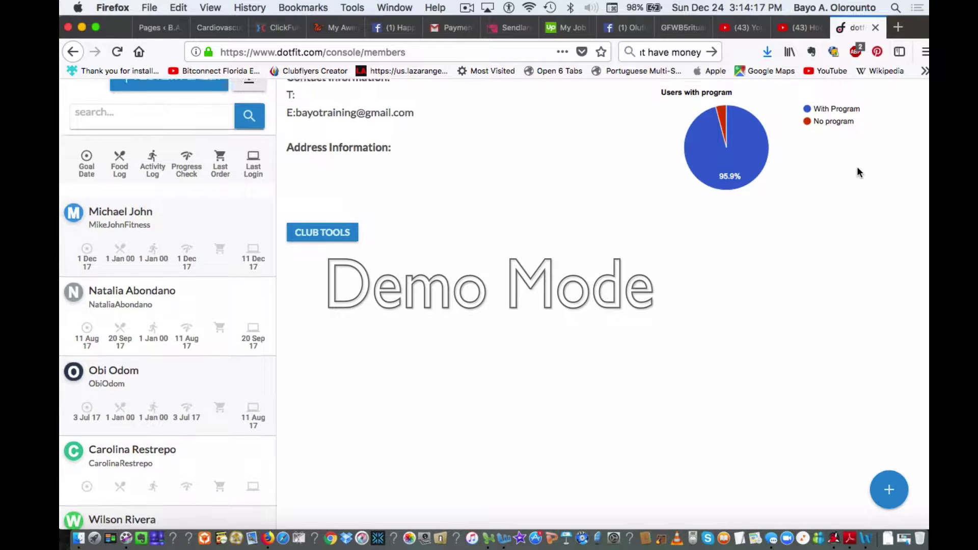
{"action": "scroll", "coordinate": [858, 181], "scroll_direction": "down", "scroll_amount": 3}
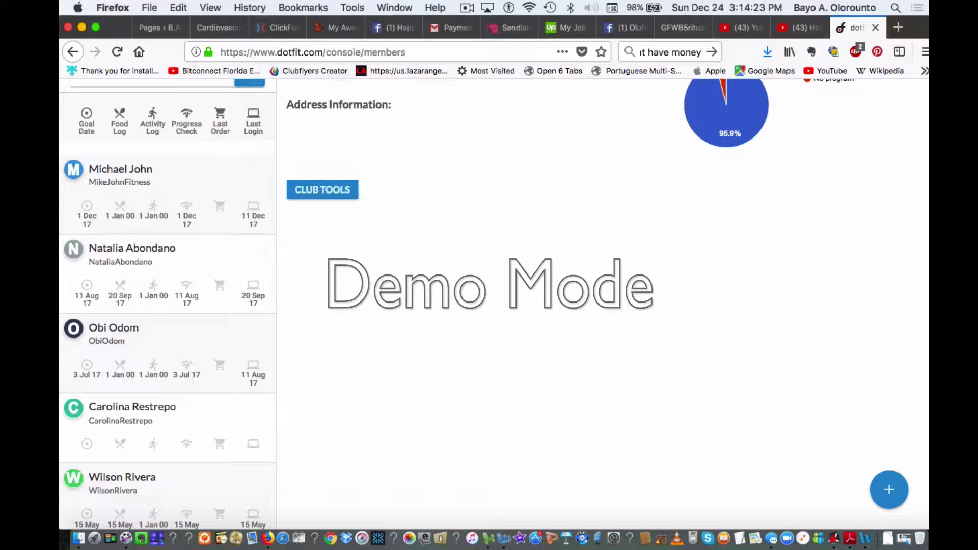
{"action": "scroll", "coordinate": [488, 305], "scroll_direction": "up", "scroll_amount": 5}
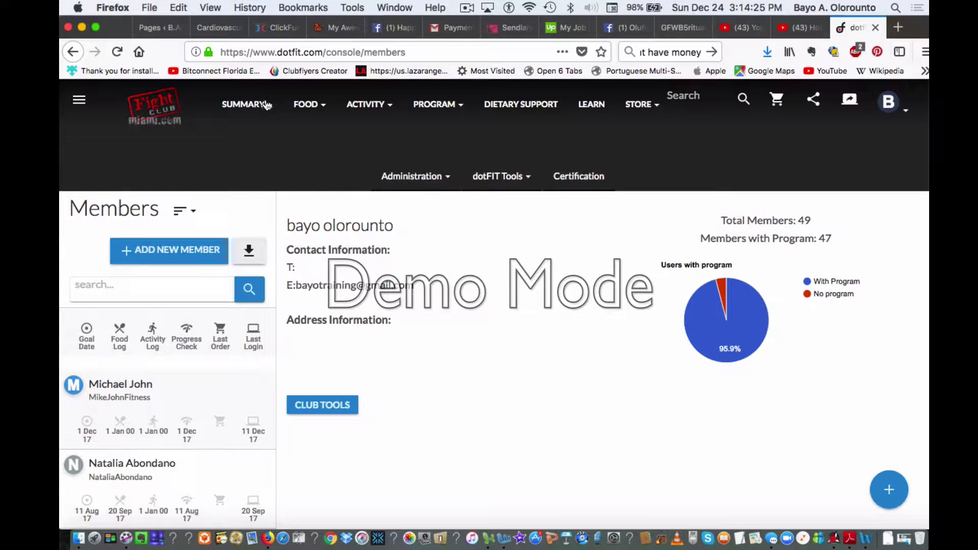
{"action": "mouse_move", "coordinate": [265, 106]}
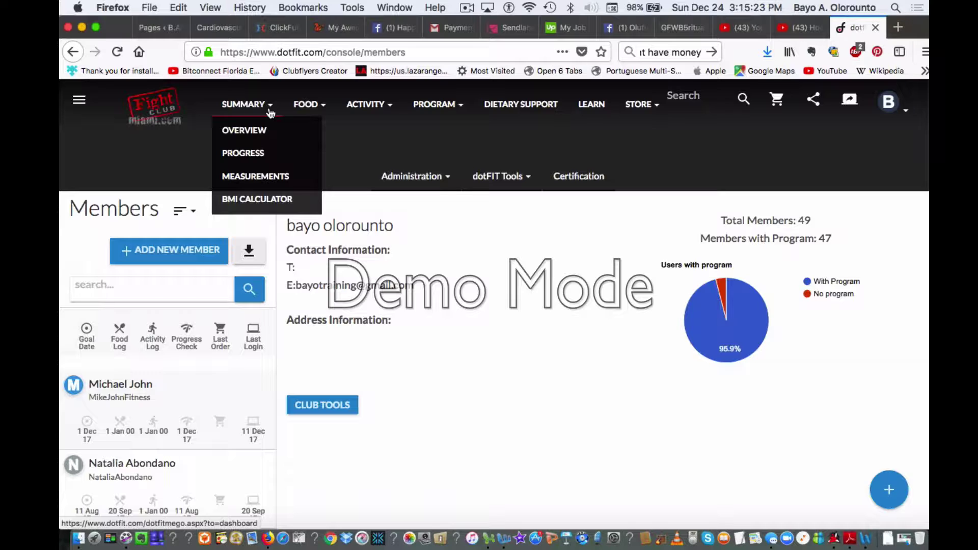
{"action": "left_click", "coordinate": [253, 131]}
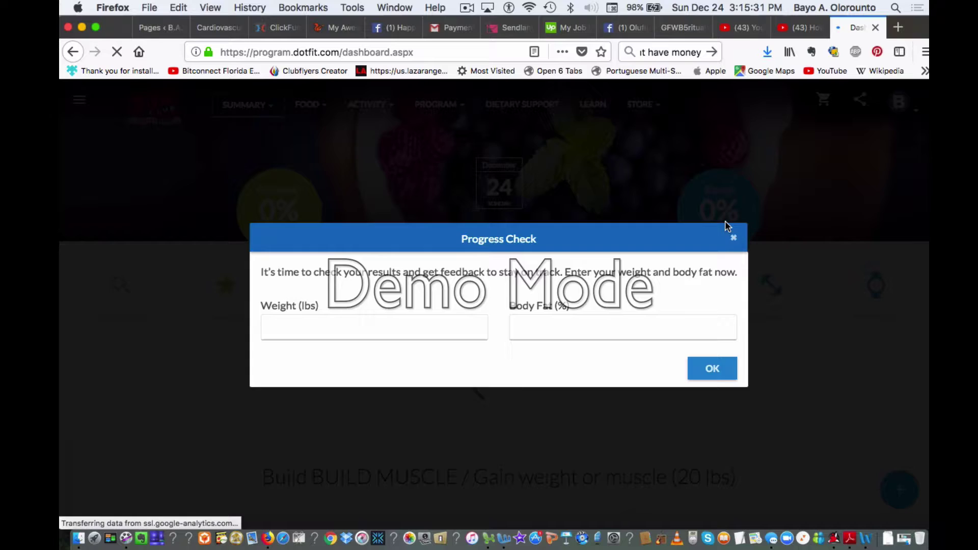
{"action": "left_click", "coordinate": [734, 237]}
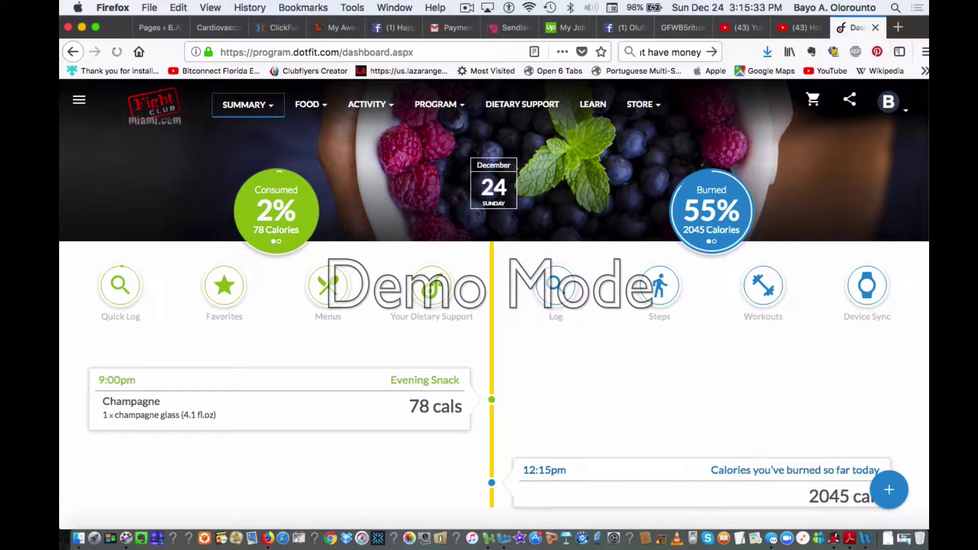
Scroll the dashboard, then reload Overview twice, closing the Progress Check prompt each time.
{"action": "scroll", "coordinate": [917, 235], "scroll_direction": "down", "scroll_amount": 5}
{"action": "scroll", "coordinate": [909, 269], "scroll_direction": "down", "scroll_amount": 5}
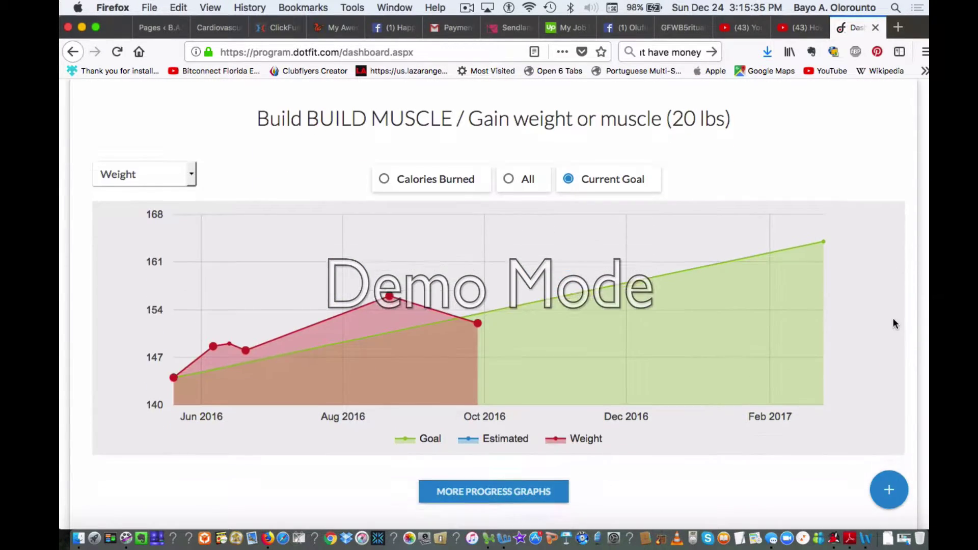
{"action": "scroll", "coordinate": [884, 301], "scroll_direction": "down", "scroll_amount": 8}
{"action": "scroll", "coordinate": [878, 284], "scroll_direction": "down", "scroll_amount": 5}
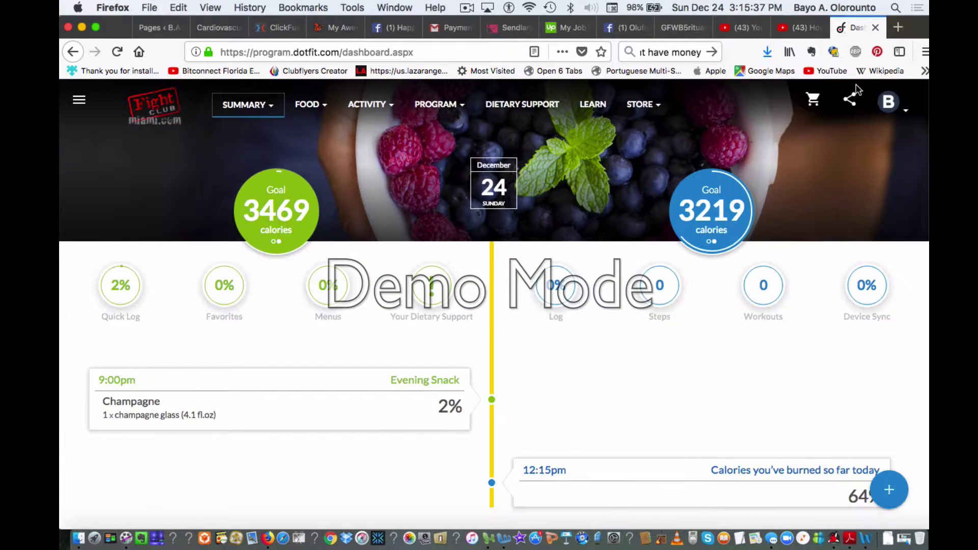
{"action": "scroll", "coordinate": [868, 265], "scroll_direction": "down", "scroll_amount": 8}
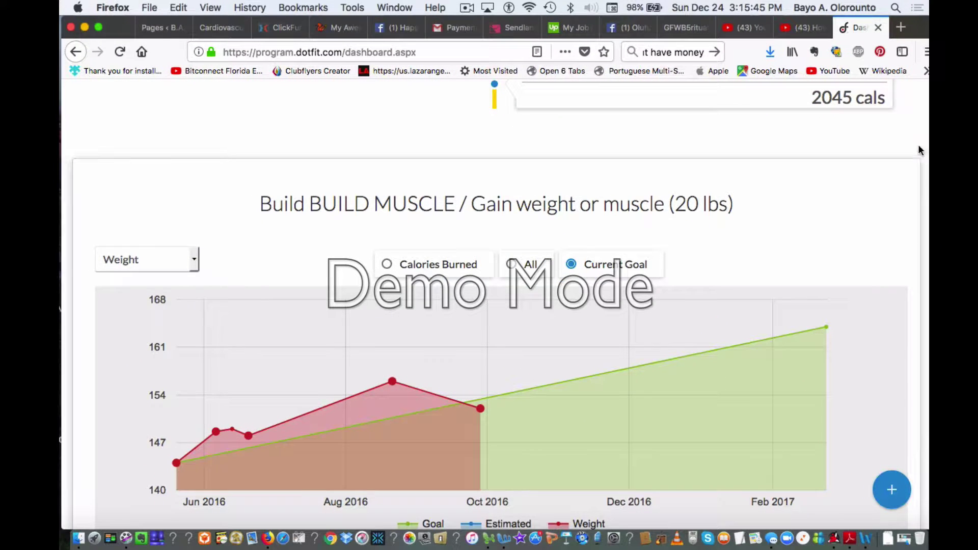
{"action": "scroll", "coordinate": [896, 198], "scroll_direction": "up", "scroll_amount": 10}
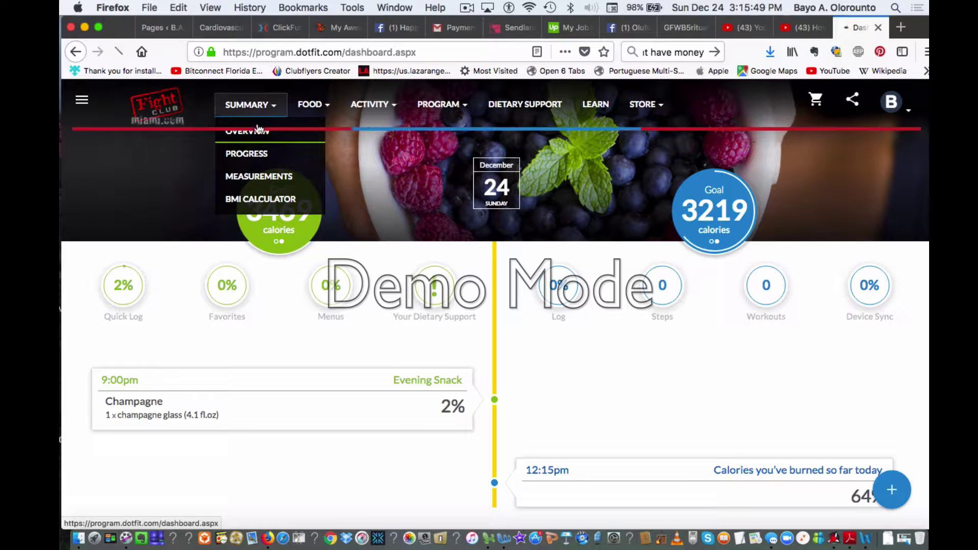
{"action": "left_click", "coordinate": [250, 135]}
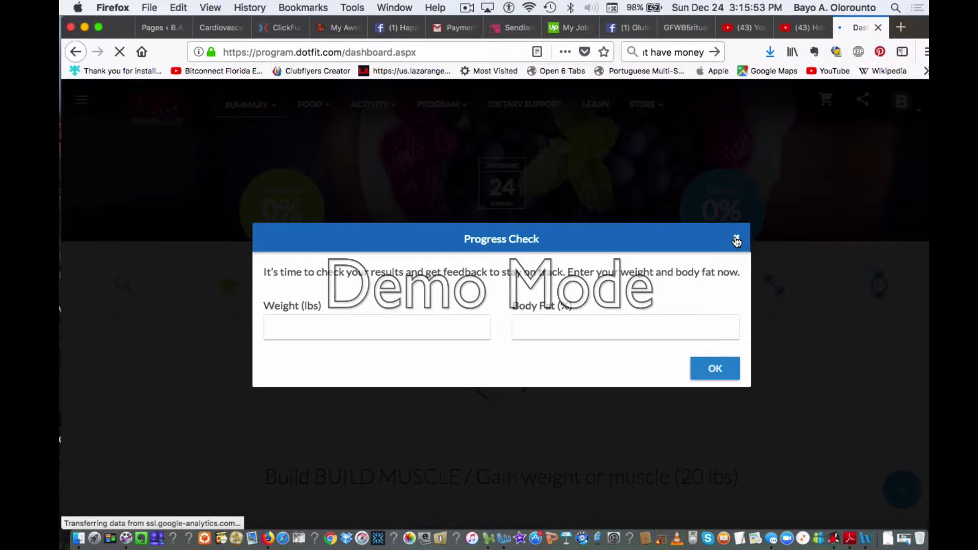
{"action": "left_click", "coordinate": [734, 237]}
{"action": "mouse_move", "coordinate": [249, 107]}
{"action": "left_click", "coordinate": [258, 134]}
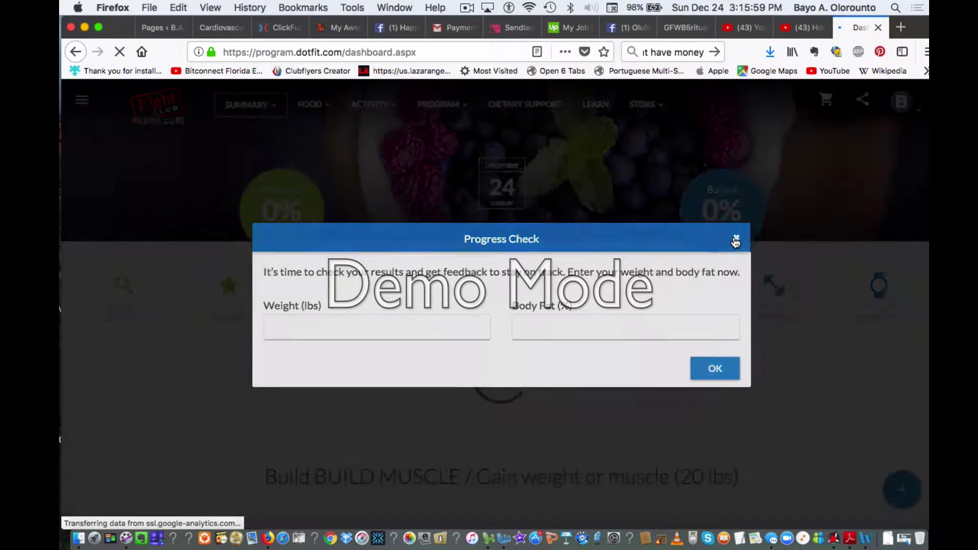
{"action": "left_click", "coordinate": [734, 237]}
Open Summary > Progress, highlight the Start measurements row, and review the Weight, Food, Activity and Steps charts.
{"action": "mouse_move", "coordinate": [250, 107]}
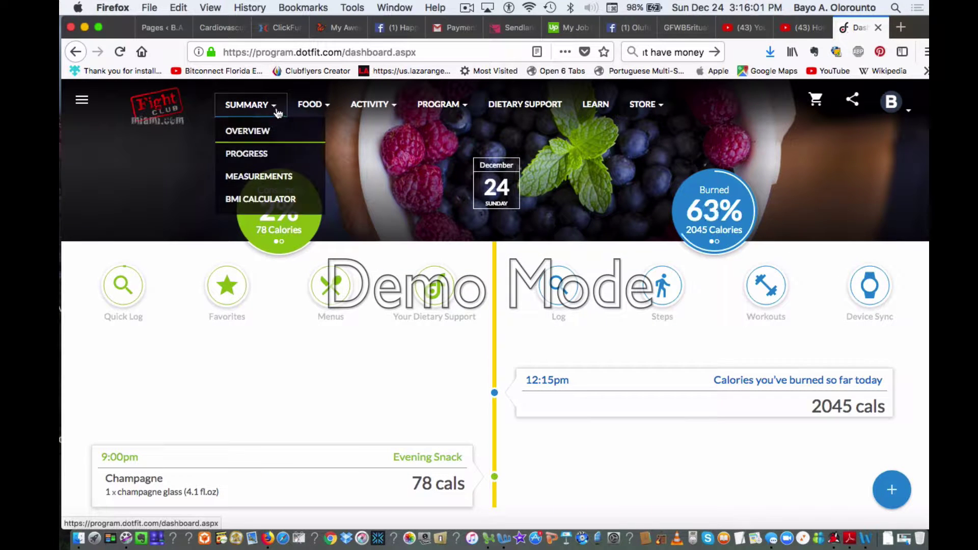
{"action": "left_click", "coordinate": [261, 154]}
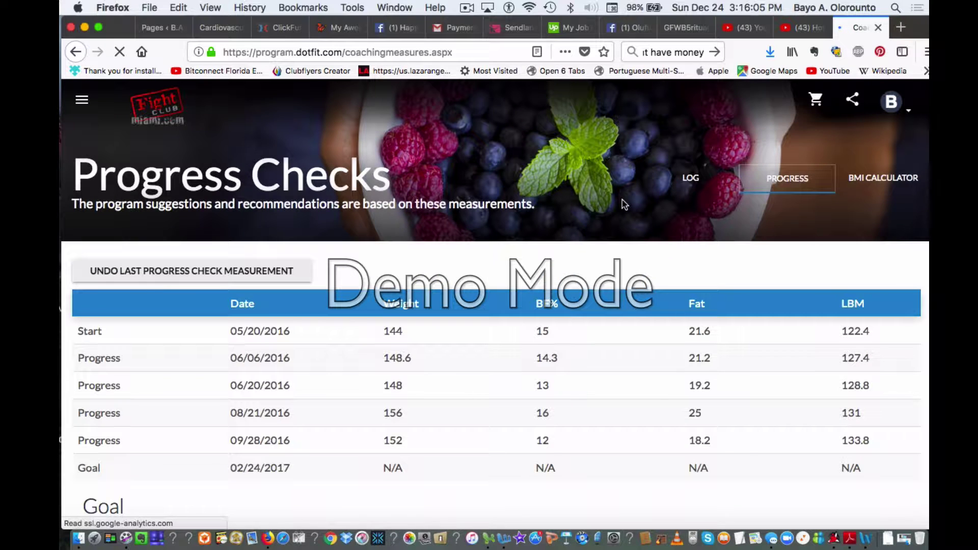
{"action": "left_click_drag", "start_coordinate": [181, 332], "coordinate": [773, 345]}
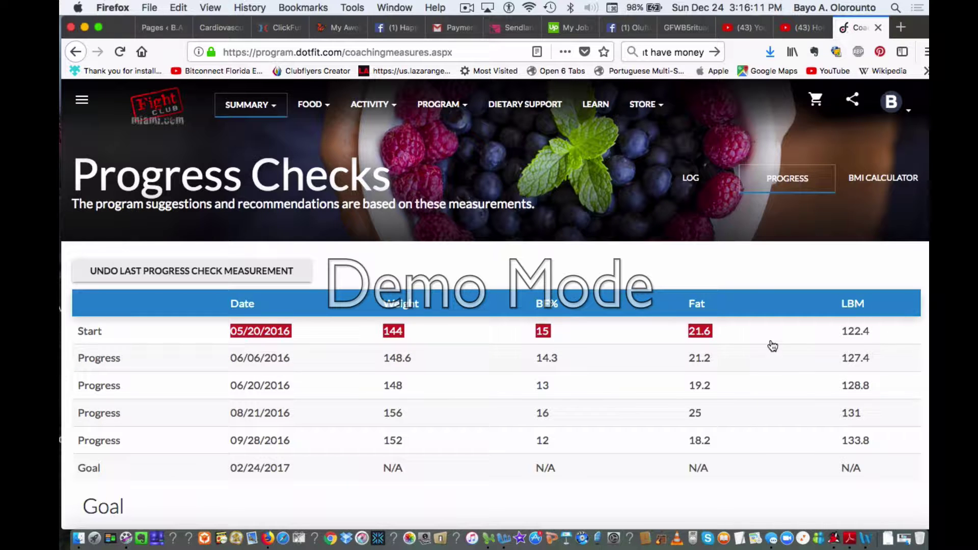
{"action": "scroll", "coordinate": [690, 283], "scroll_direction": "down", "scroll_amount": 10}
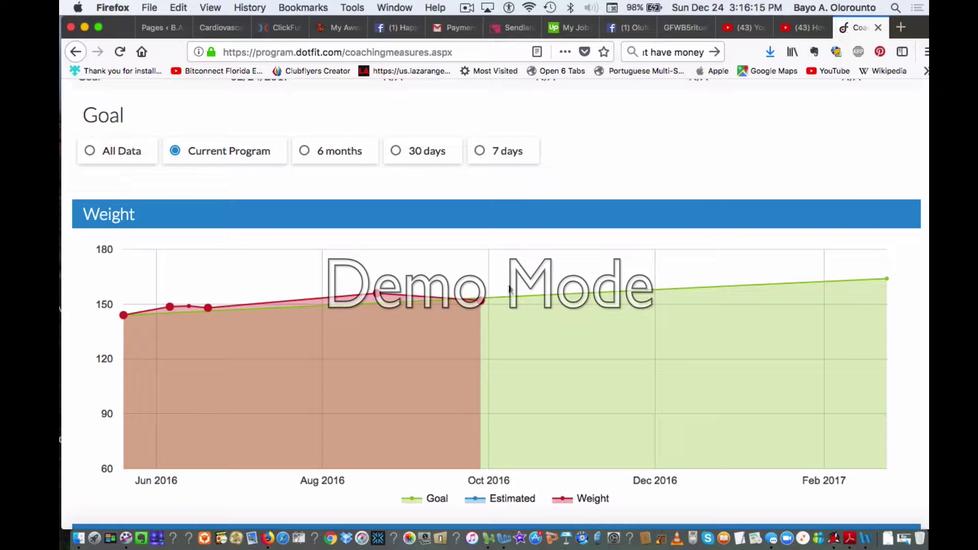
{"action": "scroll", "coordinate": [447, 374], "scroll_direction": "down", "scroll_amount": 7}
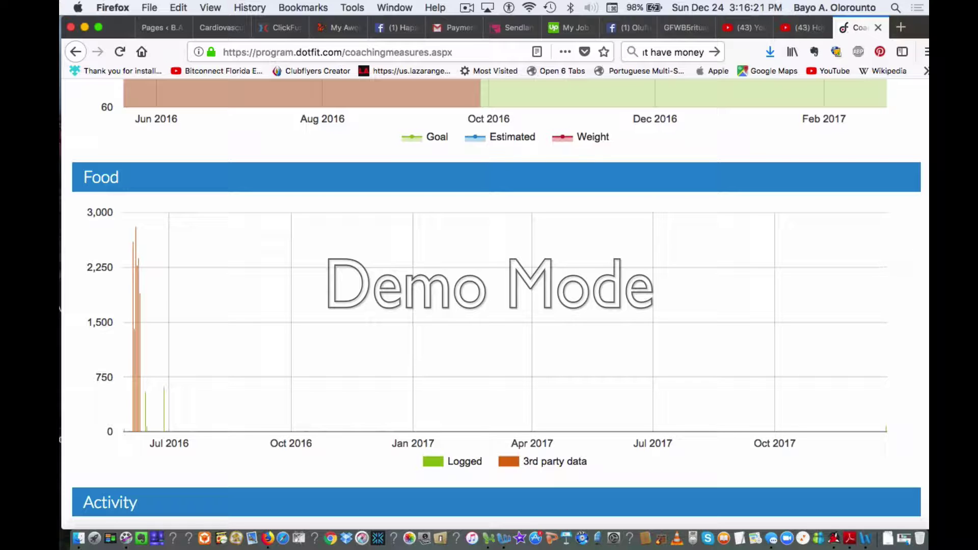
{"action": "scroll", "coordinate": [848, 331], "scroll_direction": "down", "scroll_amount": 6}
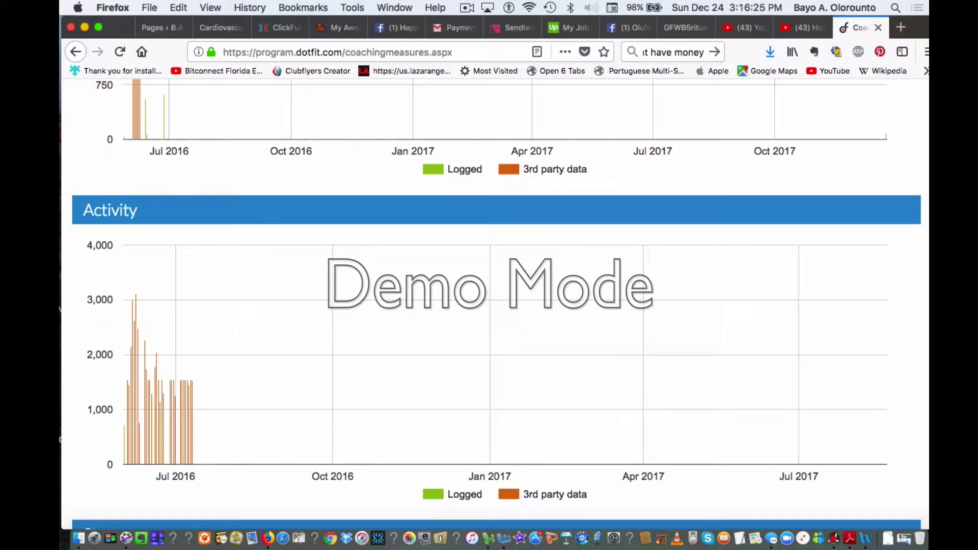
{"action": "scroll", "coordinate": [489, 306], "scroll_direction": "down", "scroll_amount": 8}
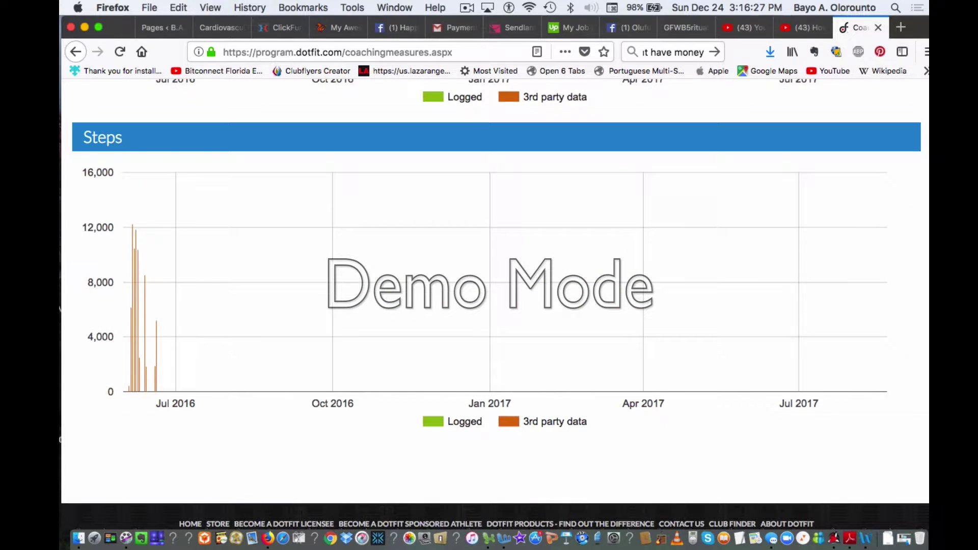
{"action": "scroll", "coordinate": [905, 270], "scroll_direction": "up", "scroll_amount": 13}
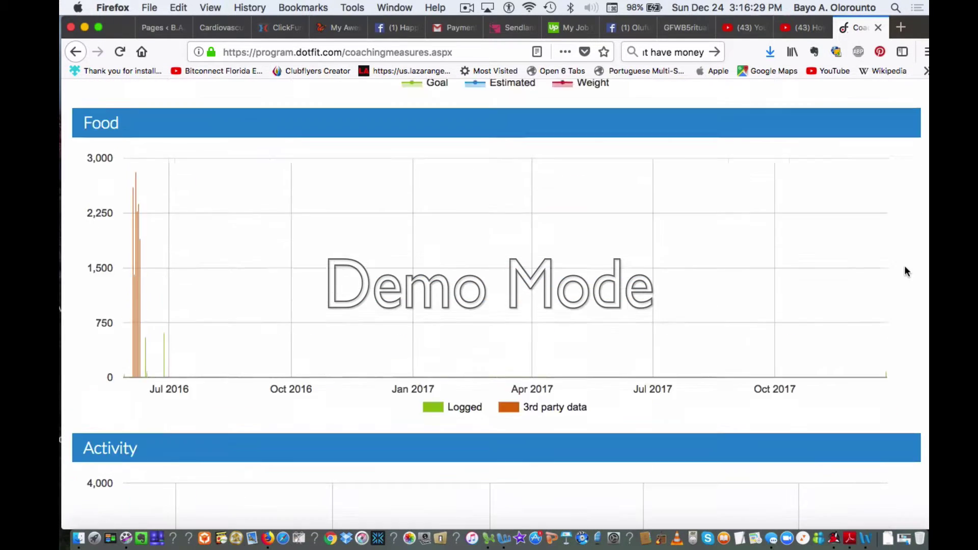
{"action": "scroll", "coordinate": [906, 271], "scroll_direction": "up", "scroll_amount": 15}
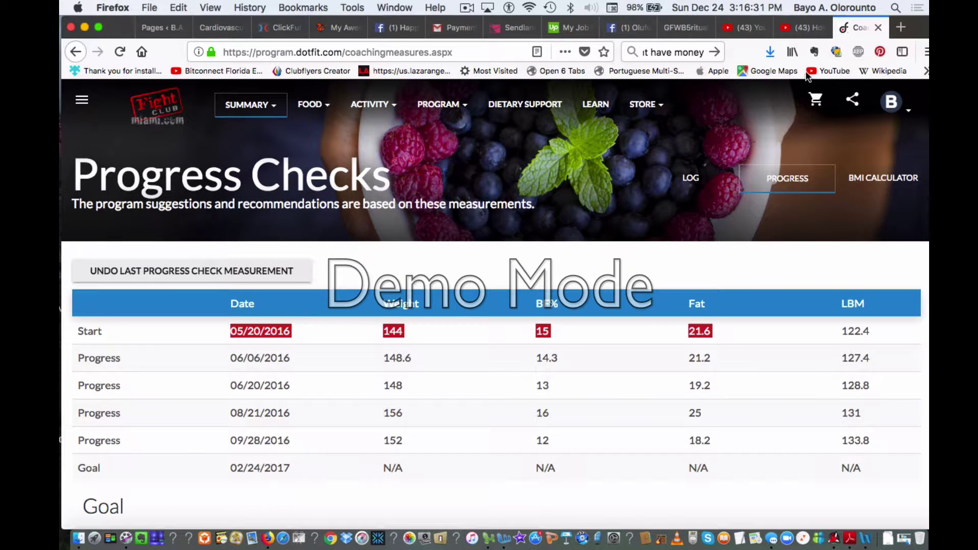
Open the Weight Log and select its Weight and Body Fat entry fields.
{"action": "mouse_move", "coordinate": [261, 108]}
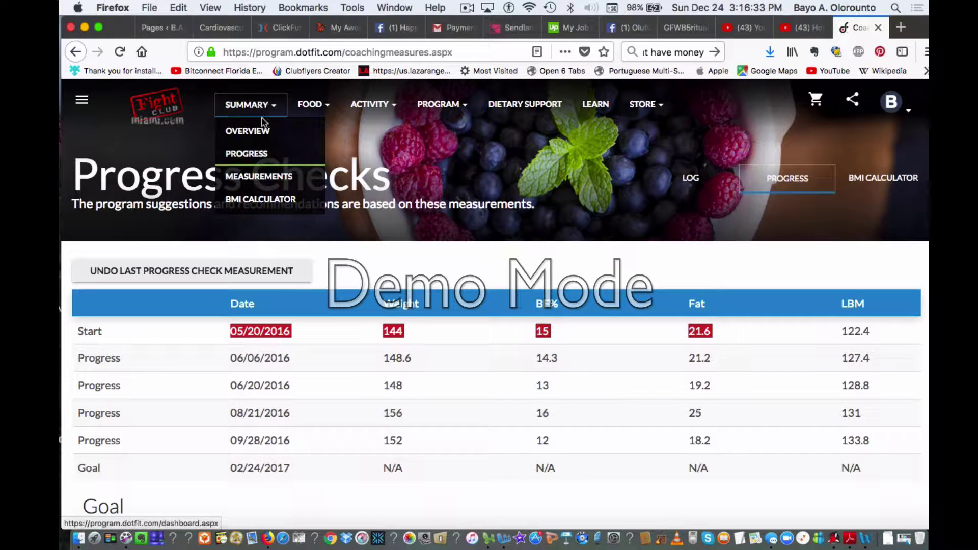
{"action": "left_click", "coordinate": [261, 177]}
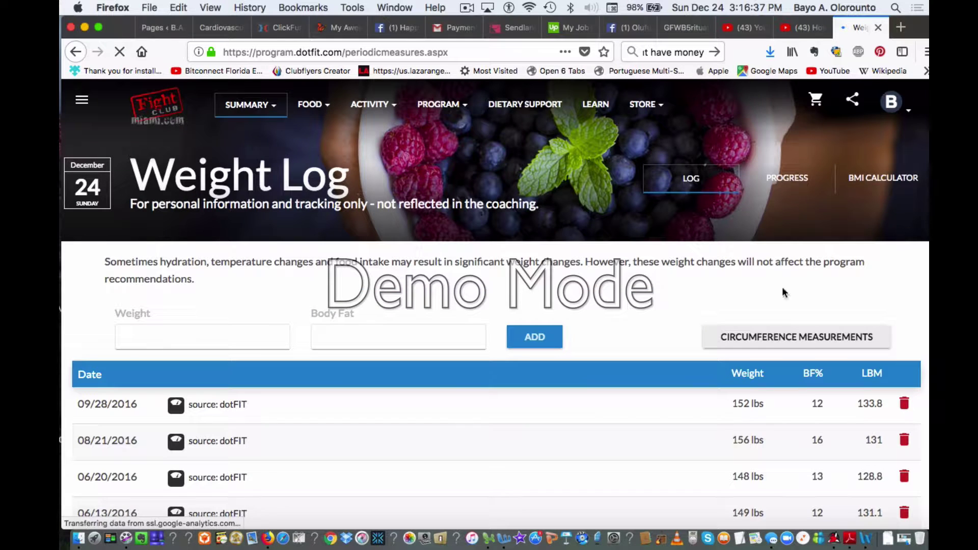
{"action": "scroll", "coordinate": [785, 293], "scroll_direction": "down", "scroll_amount": 5}
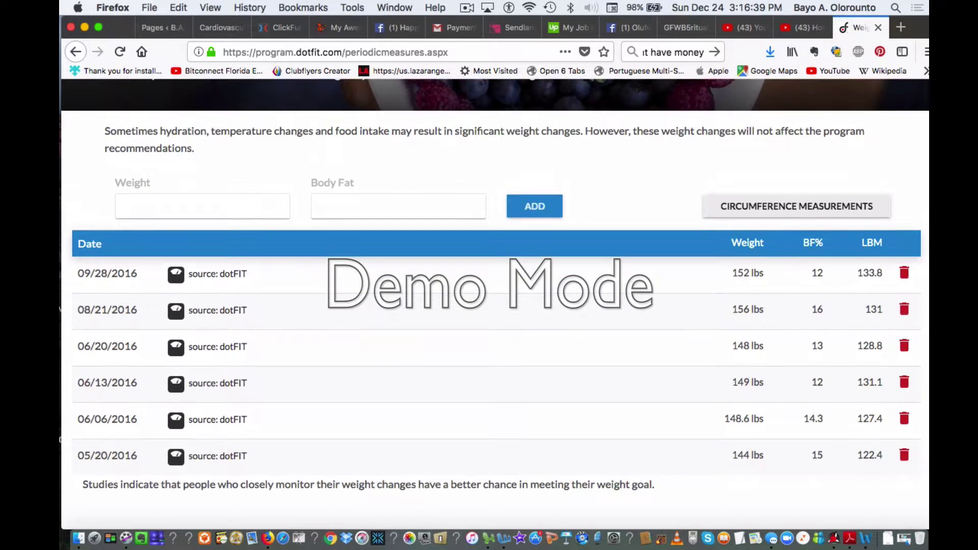
{"action": "scroll", "coordinate": [733, 204], "scroll_direction": "up", "scroll_amount": 1}
{"action": "left_click", "coordinate": [219, 224]}
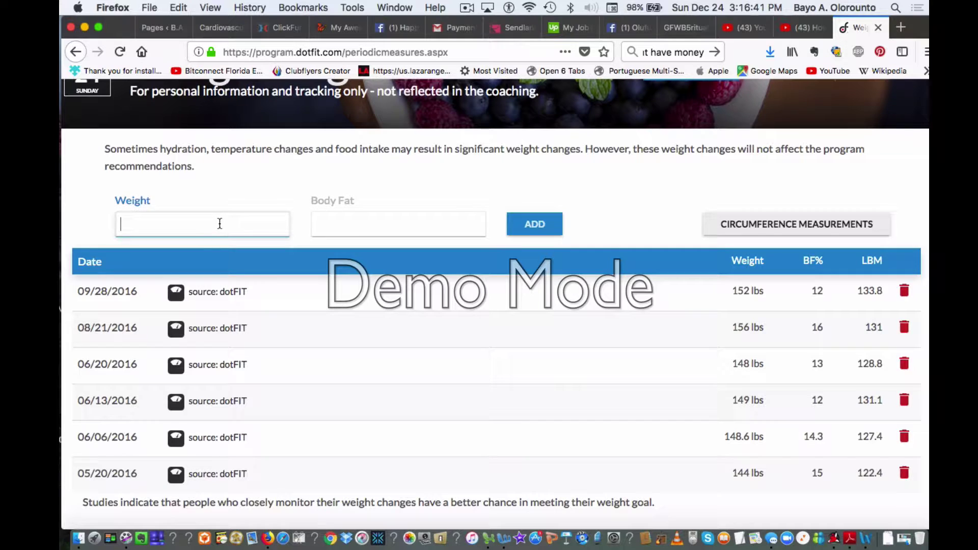
{"action": "left_click", "coordinate": [317, 223]}
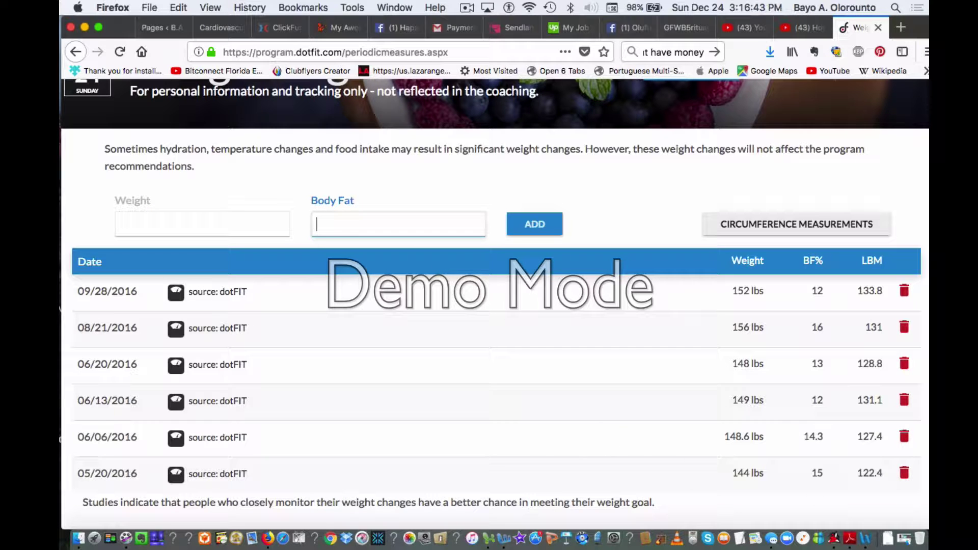
{"action": "scroll", "coordinate": [316, 229], "scroll_direction": "up", "scroll_amount": 3}
Open the December 24 Food Log and scroll down to Evening Snack's Champagne entry and the add button.
{"action": "mouse_move", "coordinate": [280, 118]}
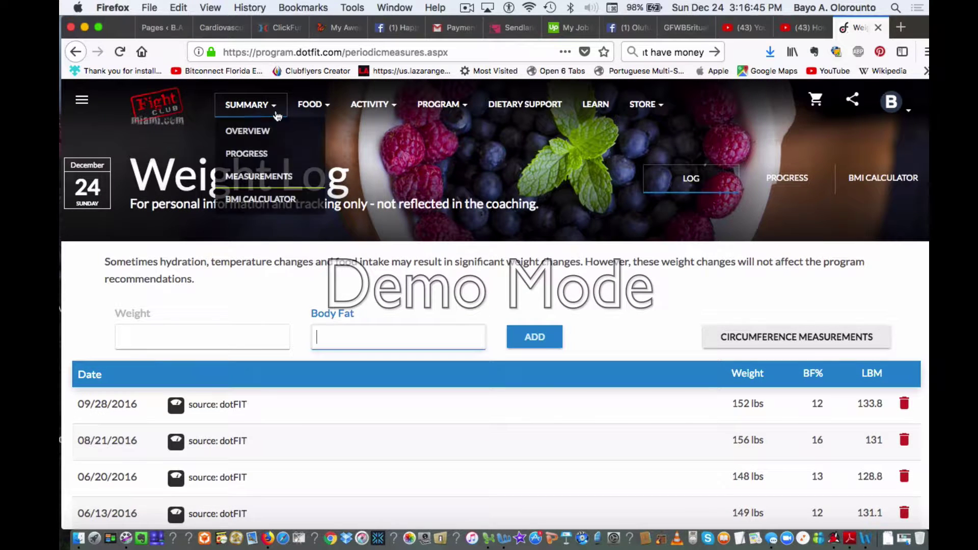
{"action": "mouse_move", "coordinate": [316, 107]}
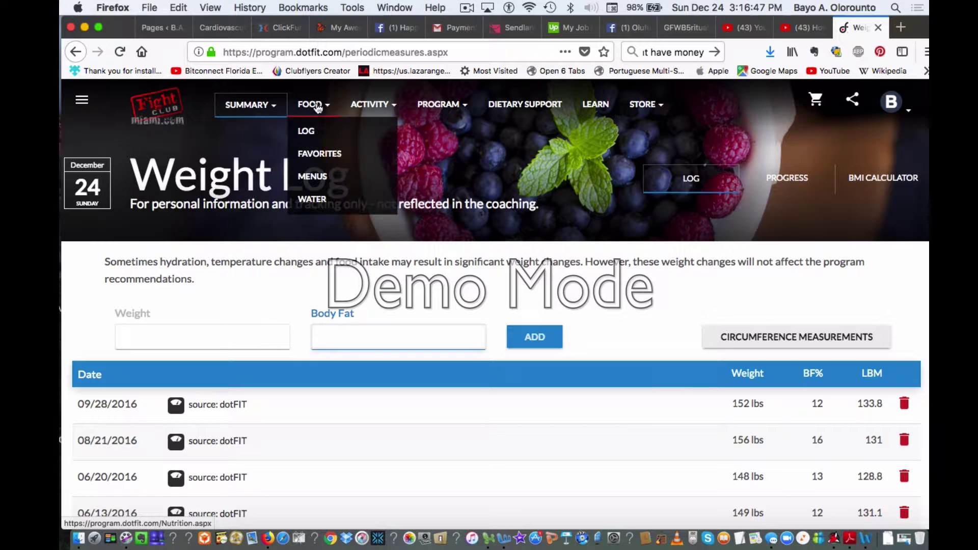
{"action": "left_click", "coordinate": [313, 133]}
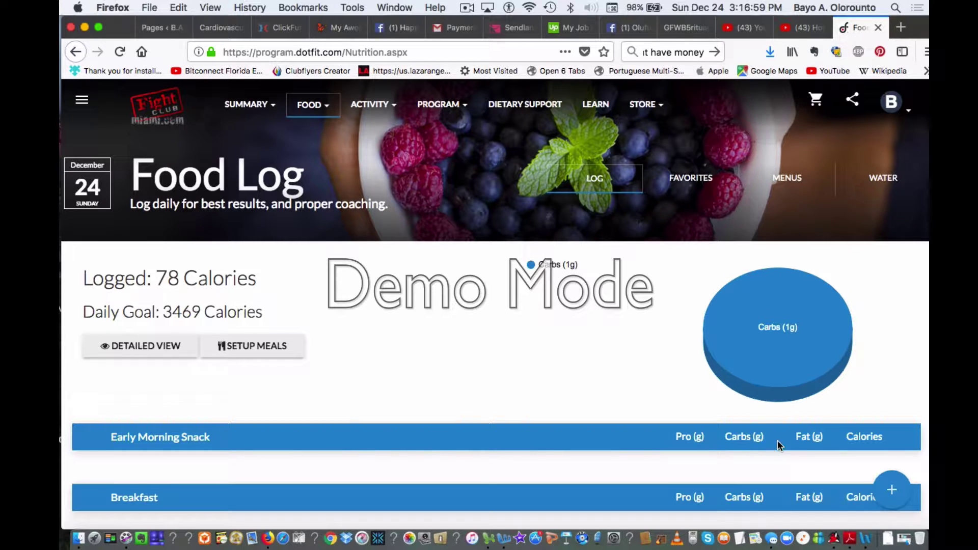
{"action": "scroll", "coordinate": [830, 439], "scroll_direction": "down", "scroll_amount": 6}
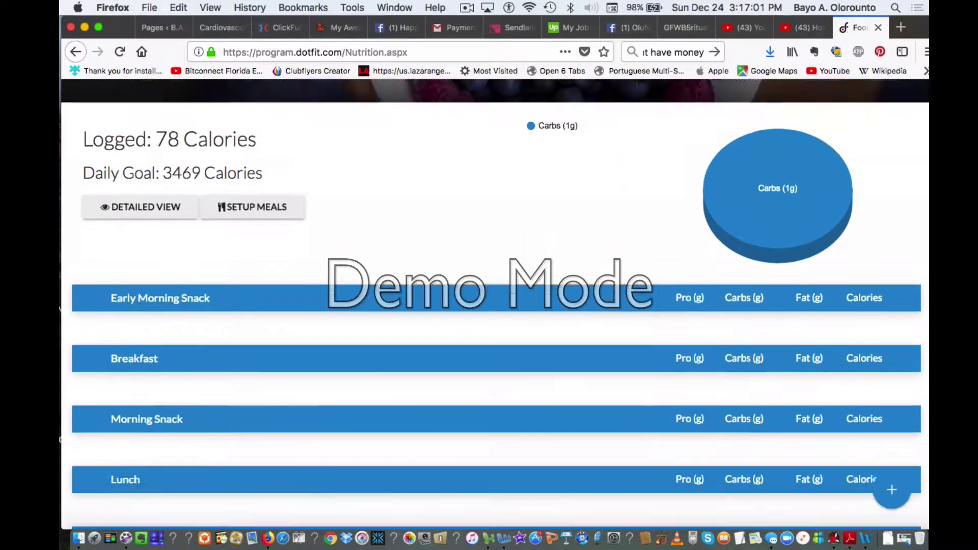
{"action": "scroll", "coordinate": [830, 439], "scroll_direction": "down", "scroll_amount": 3}
{"action": "mouse_move", "coordinate": [892, 489]}
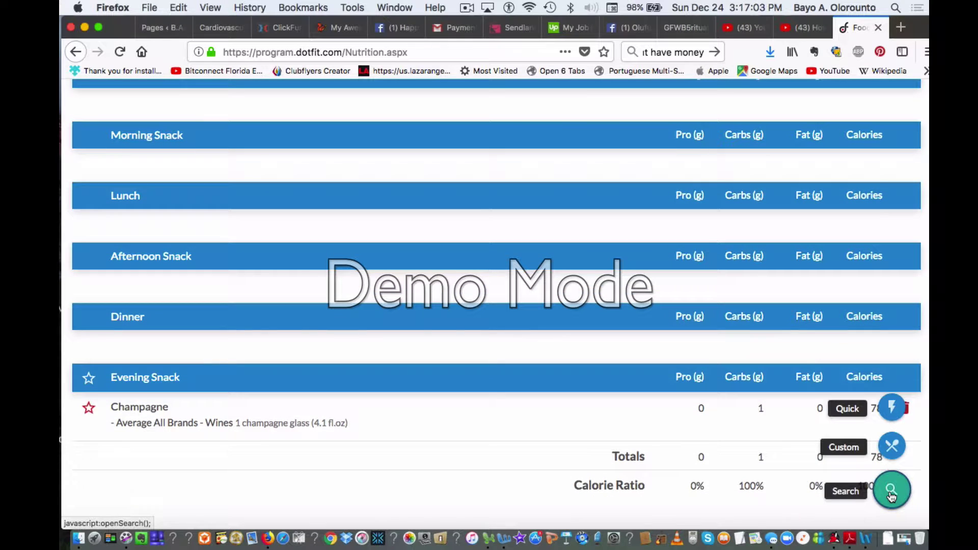
Search foods for 'chocolate cake' and pick Ben & Jerry's Original, Chocolate Fudge Brownie.
{"action": "left_click", "coordinate": [891, 493]}
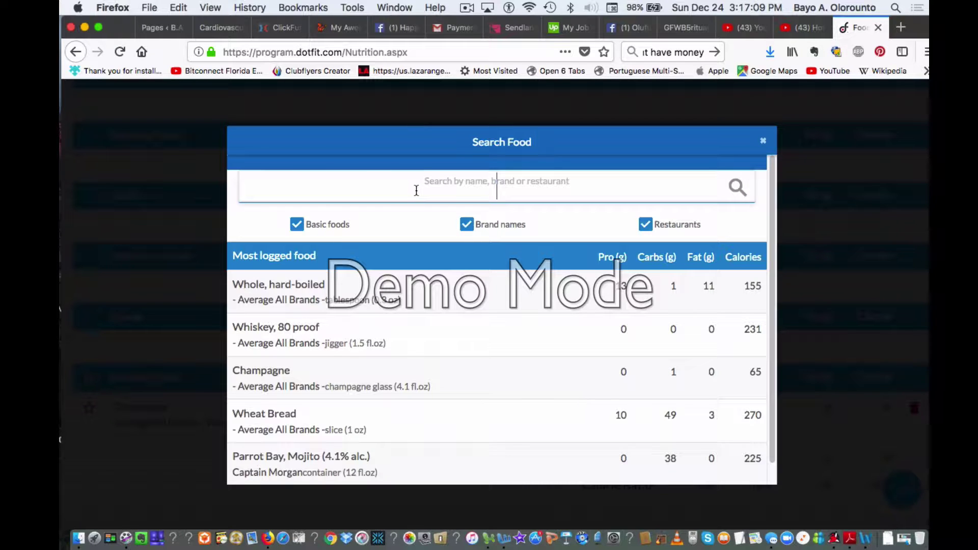
{"action": "type", "text": "chocolak"}
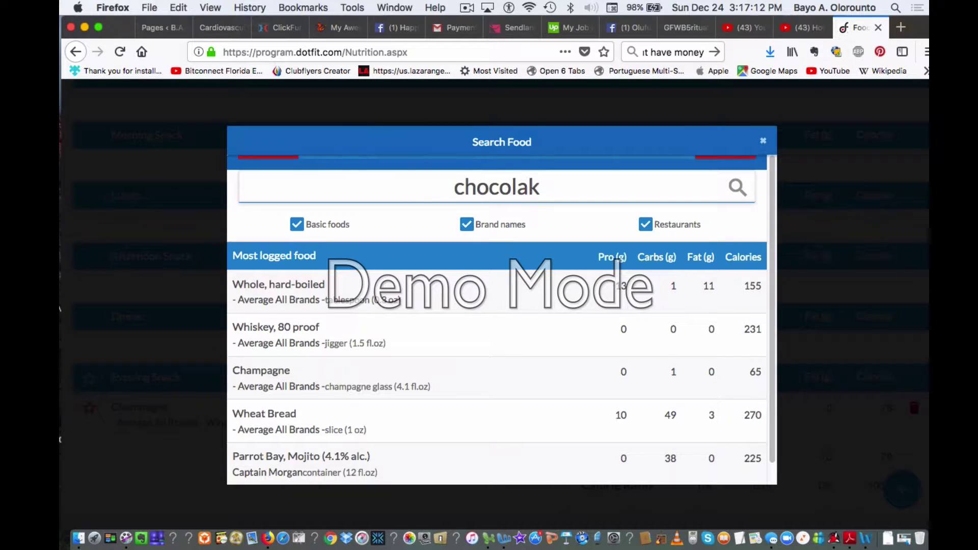
{"action": "key", "text": "BackSpace"}
{"action": "type", "text": "te chake"}
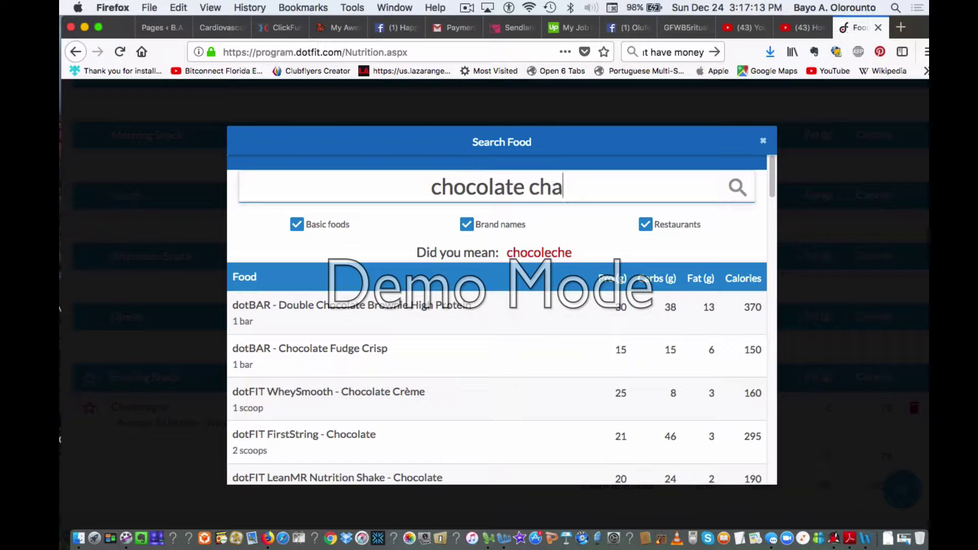
{"action": "key", "text": "BackSpace"}
{"action": "key", "text": "BackSpace"}
{"action": "key", "text": "BackSpace"}
{"action": "key", "text": "BackSpace"}
{"action": "key", "text": "BackSpace"}
{"action": "type", "text": "a"}
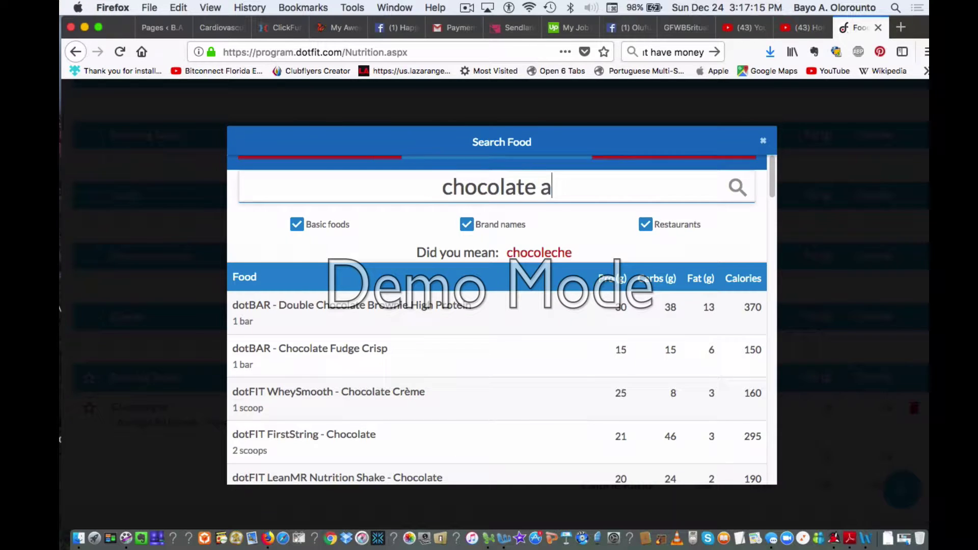
{"action": "key", "text": "BackSpace"}
{"action": "type", "text": "cake"}
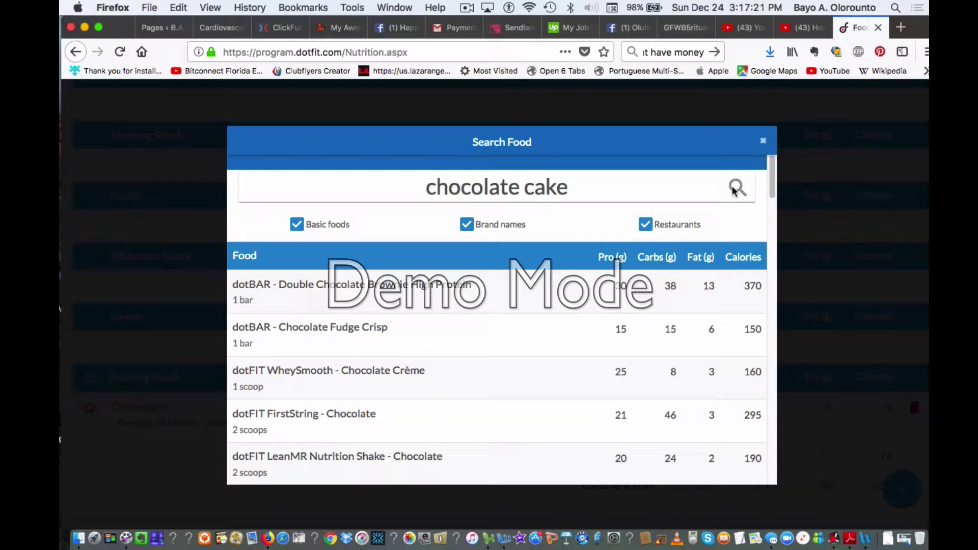
{"action": "left_click_drag", "start_coordinate": [772, 184], "coordinate": [777, 446]}
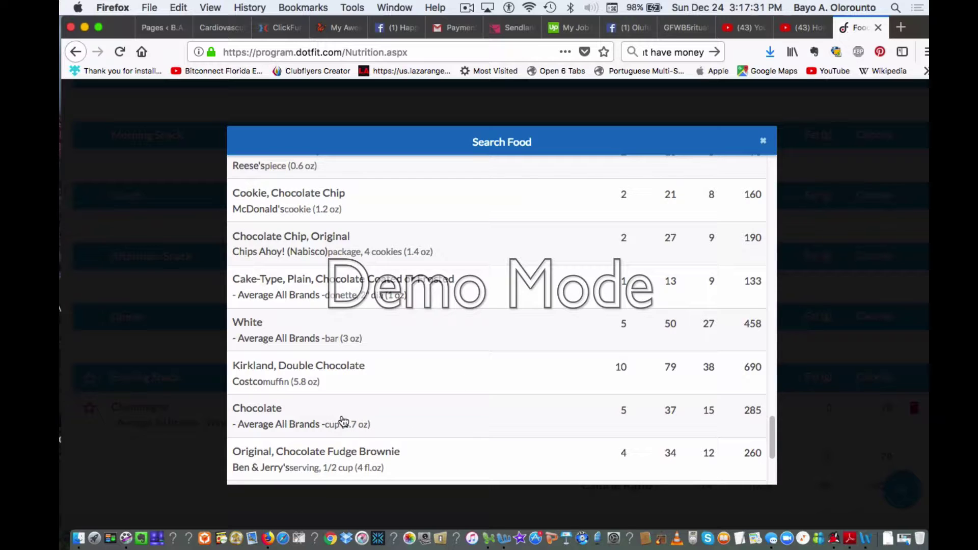
{"action": "left_click", "coordinate": [375, 463]}
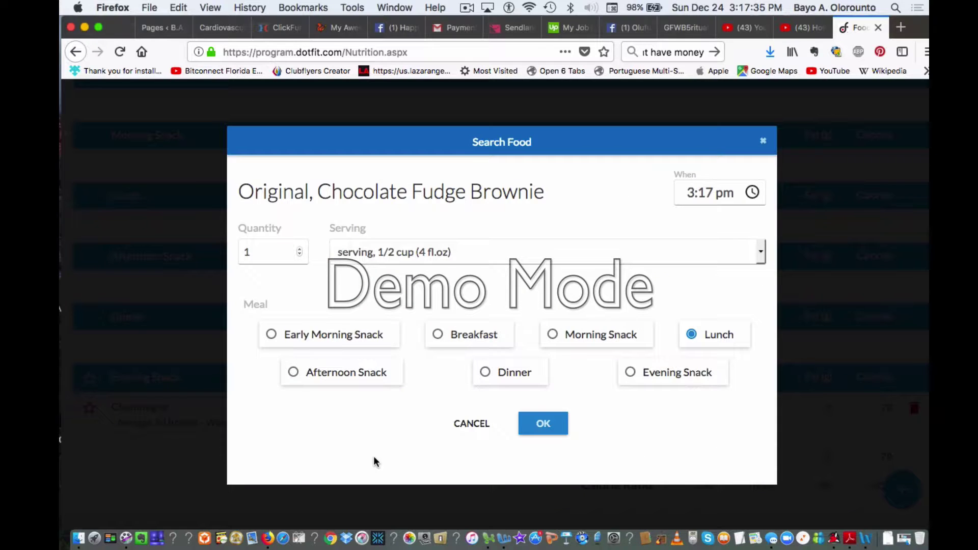
Log the 1/2-cup brownie under Dinner and check the updated 338-calorie total.
{"action": "left_click", "coordinate": [484, 374]}
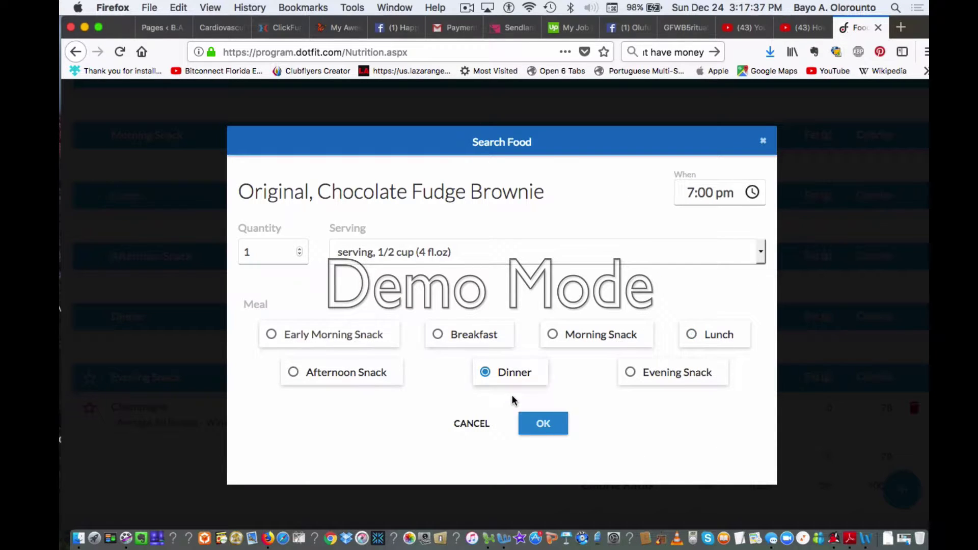
{"action": "left_click", "coordinate": [547, 427]}
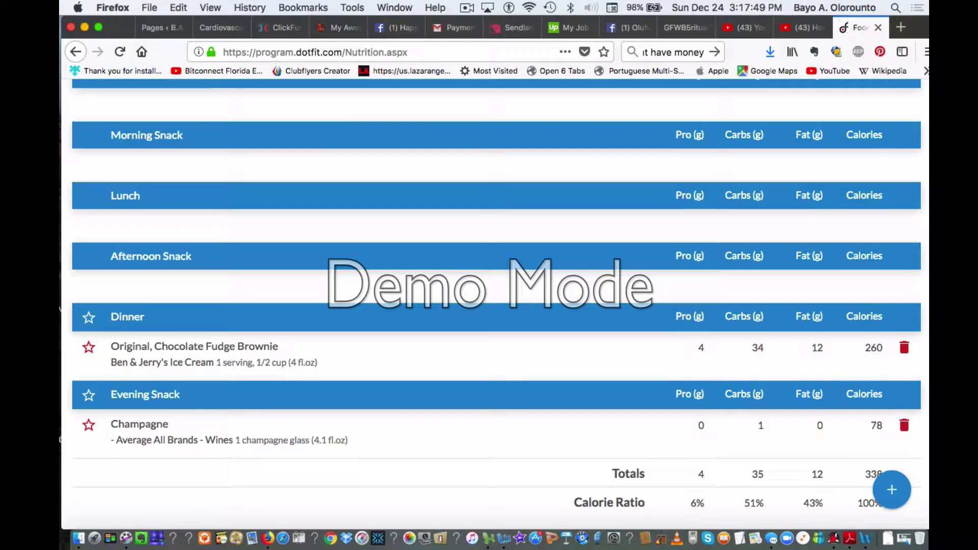
{"action": "scroll", "coordinate": [906, 360], "scroll_direction": "down", "scroll_amount": 3}
{"action": "scroll", "coordinate": [906, 360], "scroll_direction": "up", "scroll_amount": 12}
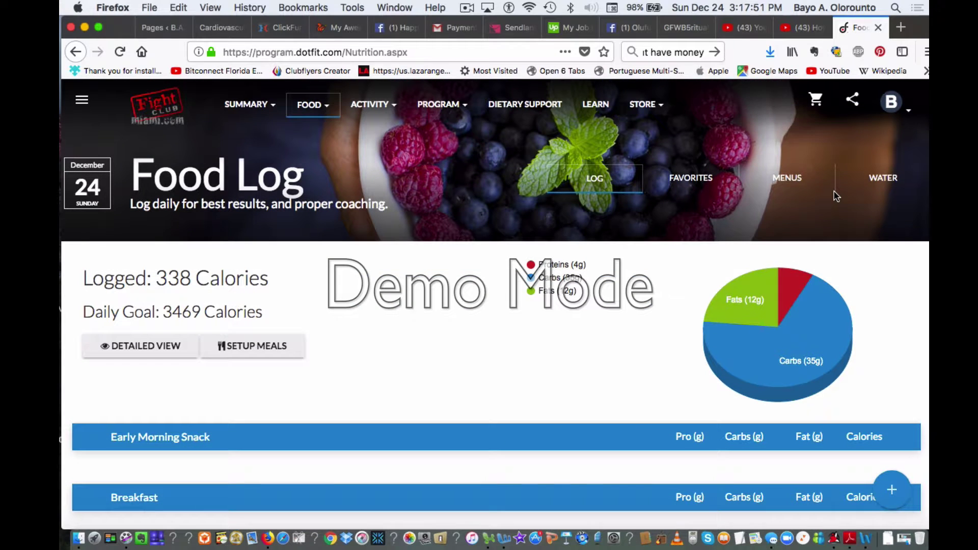
{"action": "mouse_move", "coordinate": [779, 293]}
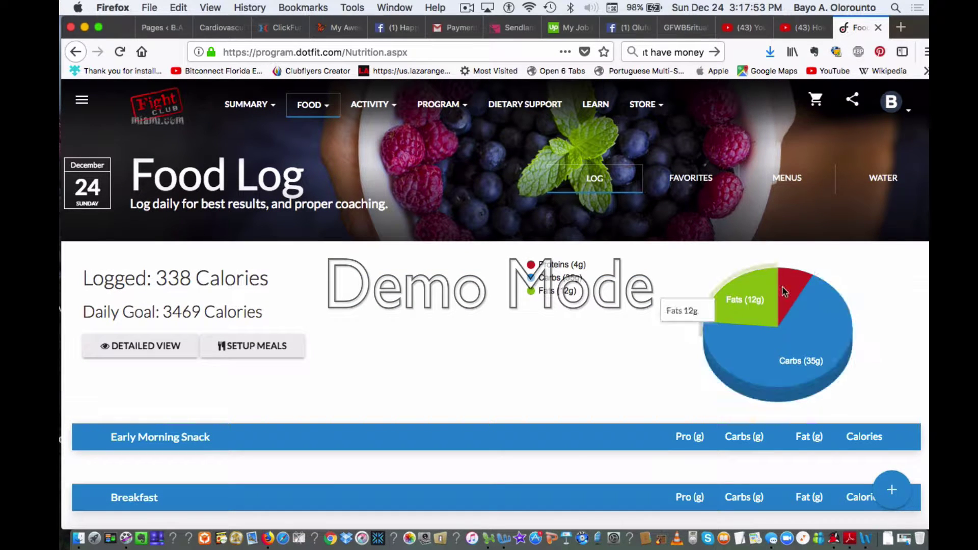
{"action": "mouse_move", "coordinate": [317, 115]}
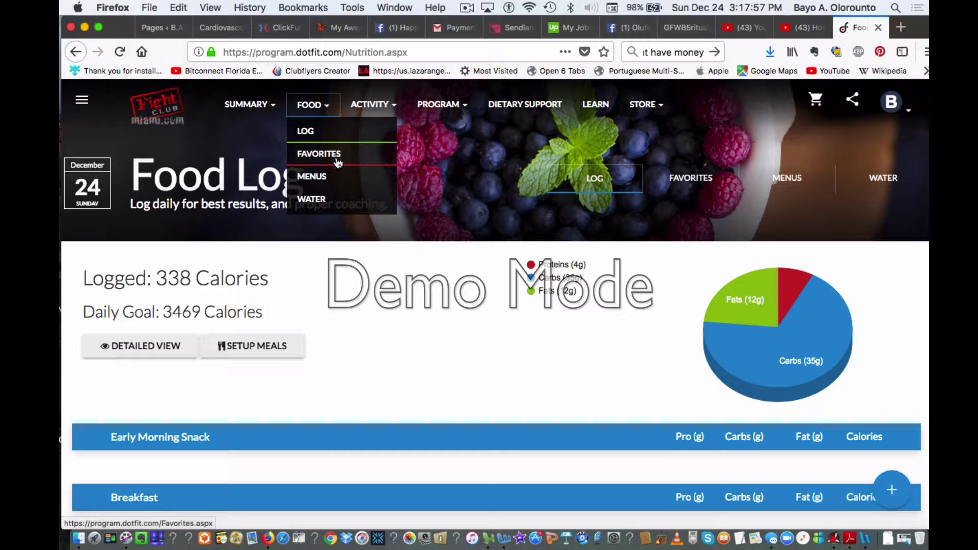
{"action": "left_click", "coordinate": [322, 154]}
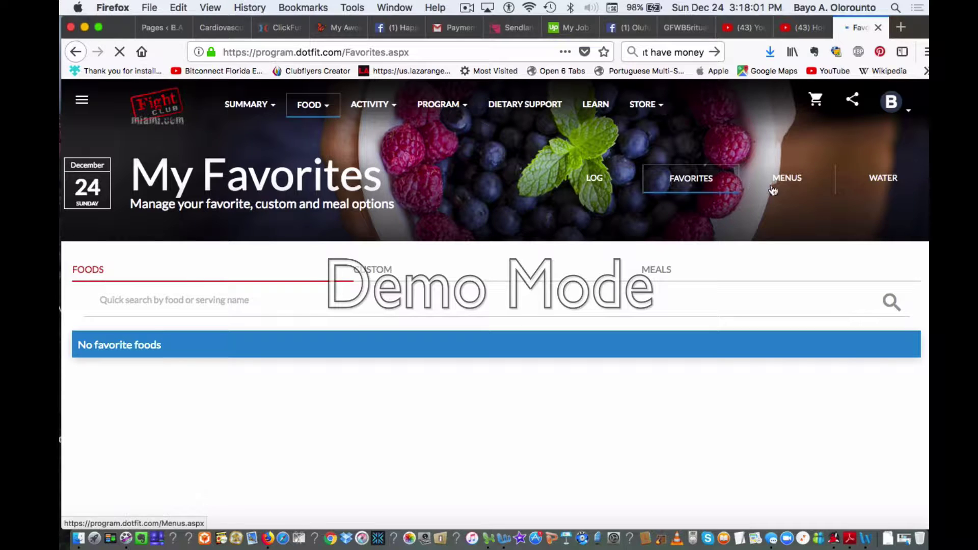
{"action": "left_click", "coordinate": [773, 189]}
{"action": "scroll", "coordinate": [895, 186], "scroll_direction": "down", "scroll_amount": 3}
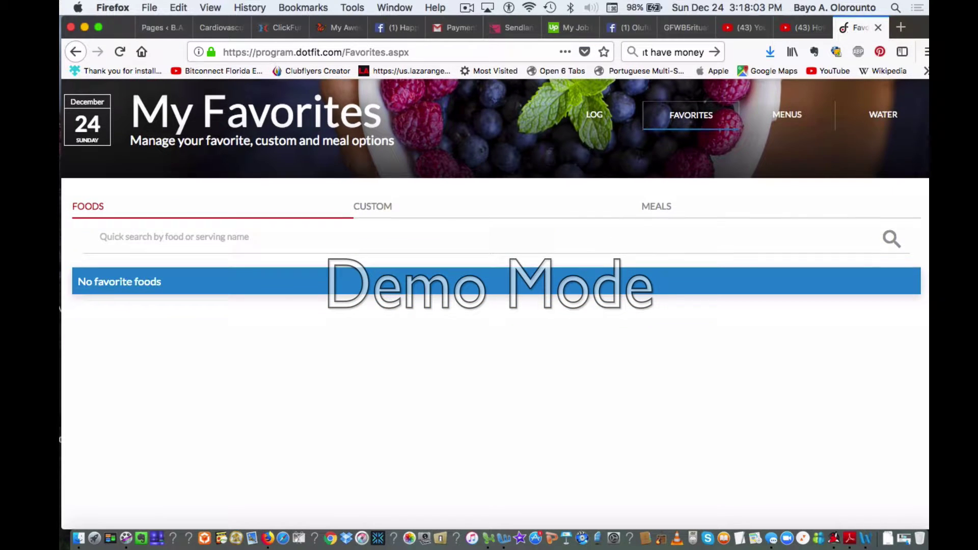
{"action": "left_click", "coordinate": [656, 204]}
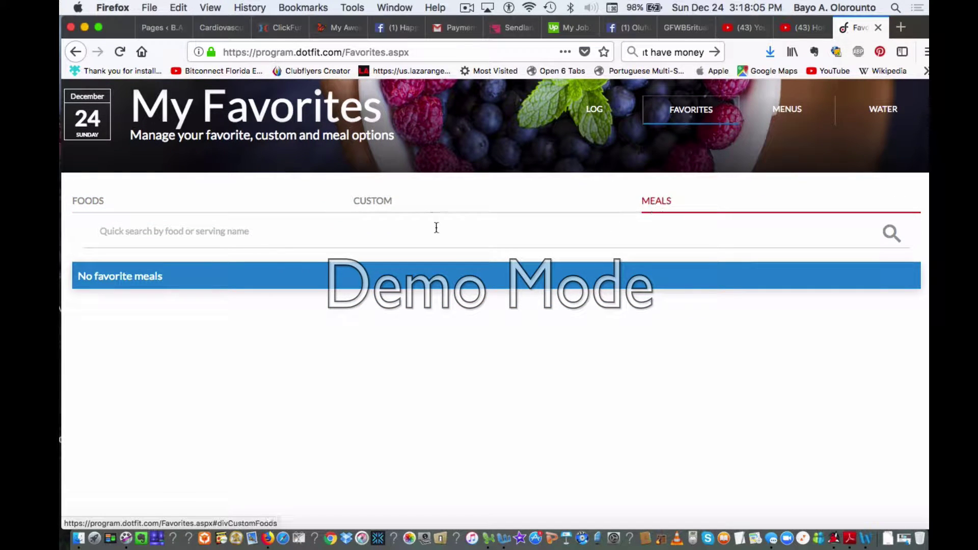
{"action": "left_click", "coordinate": [383, 200]}
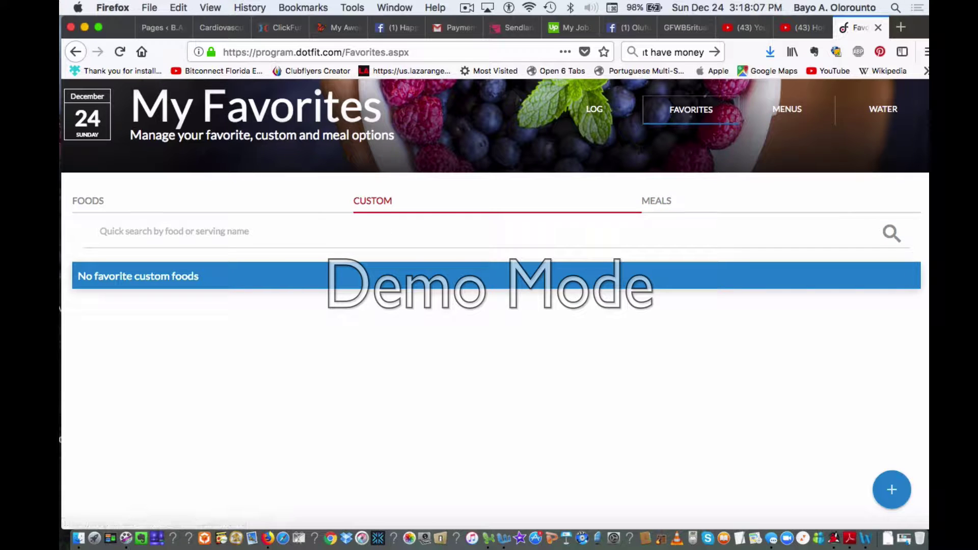
{"action": "scroll", "coordinate": [912, 142], "scroll_direction": "up", "scroll_amount": 3}
{"action": "mouse_move", "coordinate": [316, 106]}
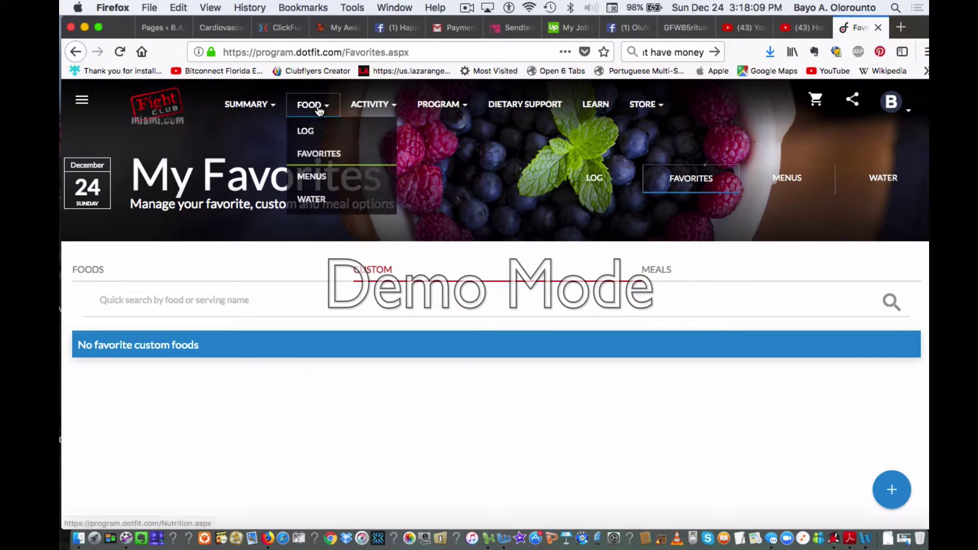
{"action": "left_click", "coordinate": [314, 138]}
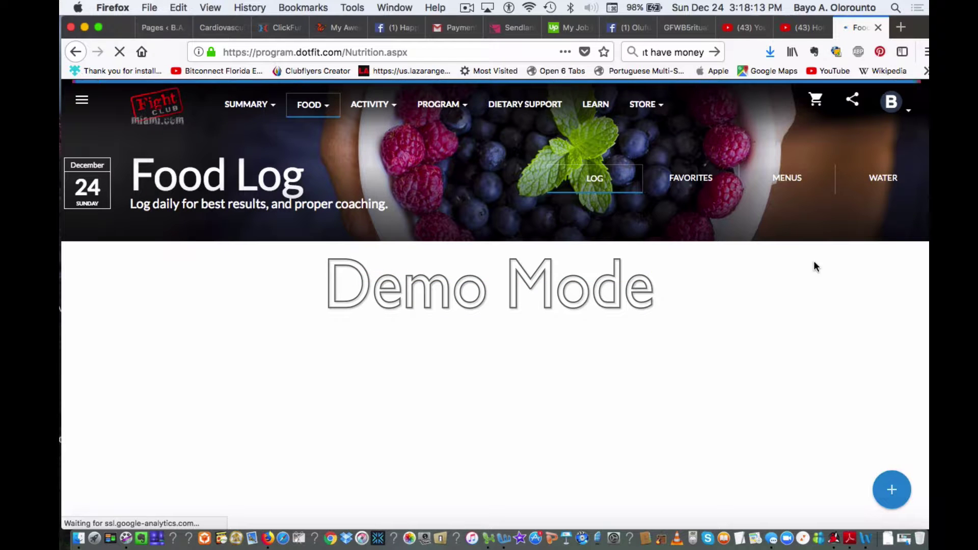
{"action": "scroll", "coordinate": [580, 360], "scroll_direction": "down", "scroll_amount": 10}
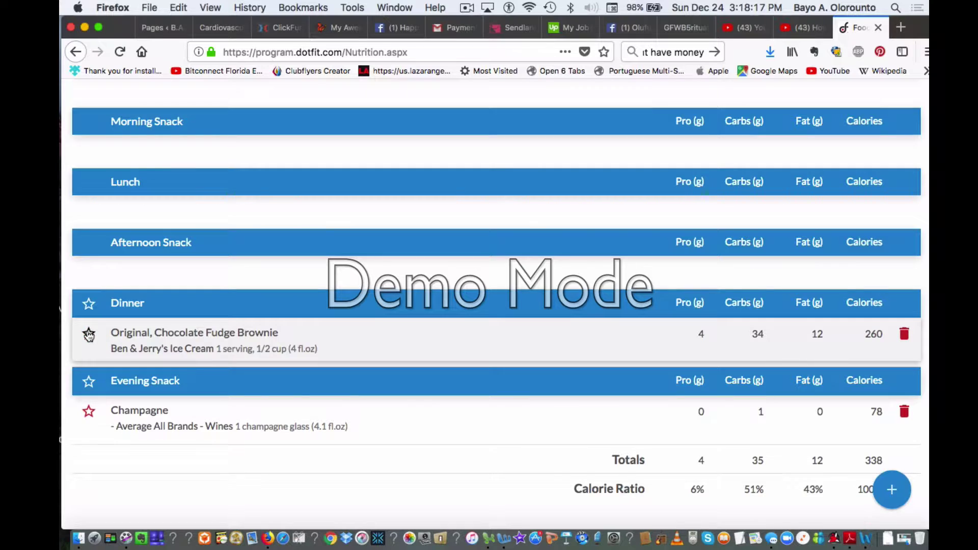
Star the Chocolate Fudge Brownie and confirm it appears under Foods in My Favorites.
{"action": "left_click", "coordinate": [89, 335]}
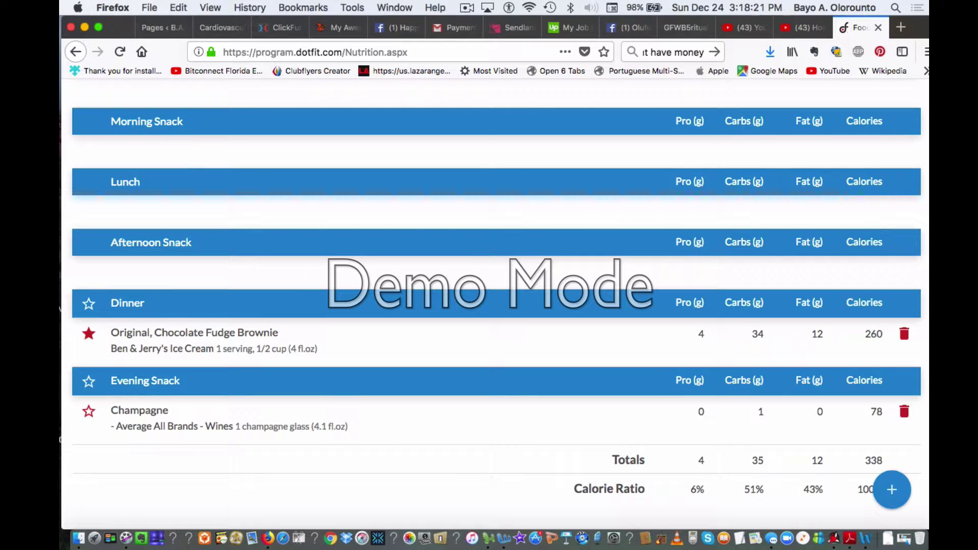
{"action": "scroll", "coordinate": [918, 227], "scroll_direction": "up", "scroll_amount": 10}
{"action": "mouse_move", "coordinate": [318, 108]}
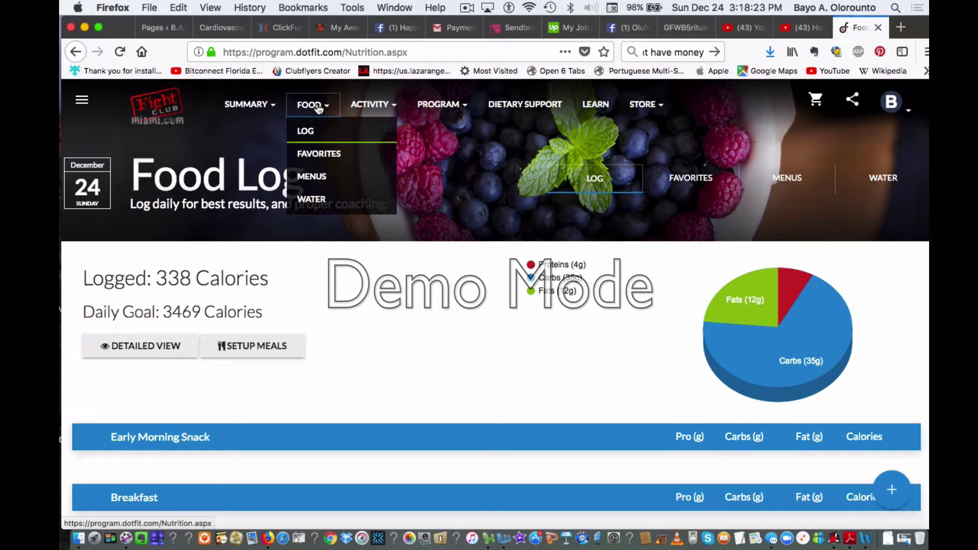
{"action": "left_click", "coordinate": [345, 161]}
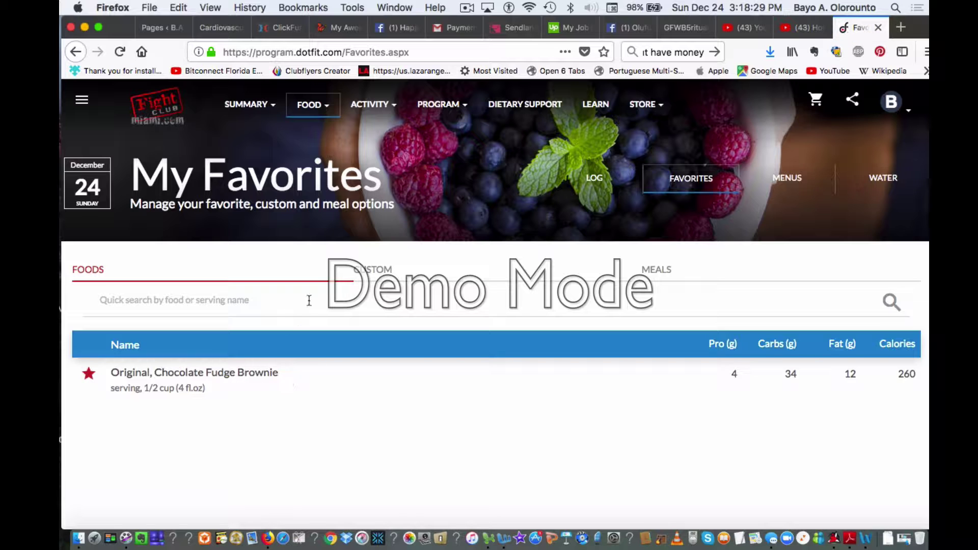
{"action": "mouse_move", "coordinate": [323, 111]}
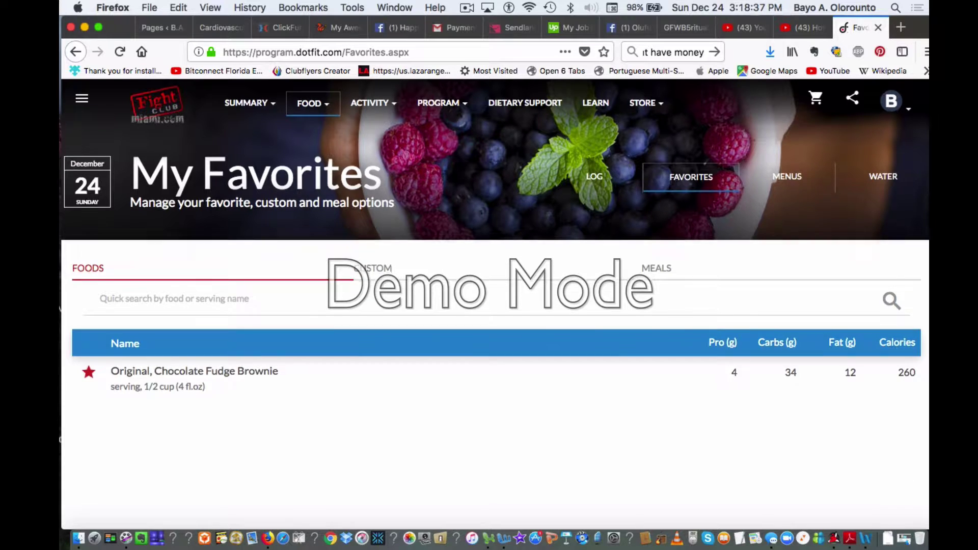
{"action": "scroll", "coordinate": [900, 302], "scroll_direction": "down", "scroll_amount": 5}
{"action": "scroll", "coordinate": [866, 210], "scroll_direction": "up", "scroll_amount": 5}
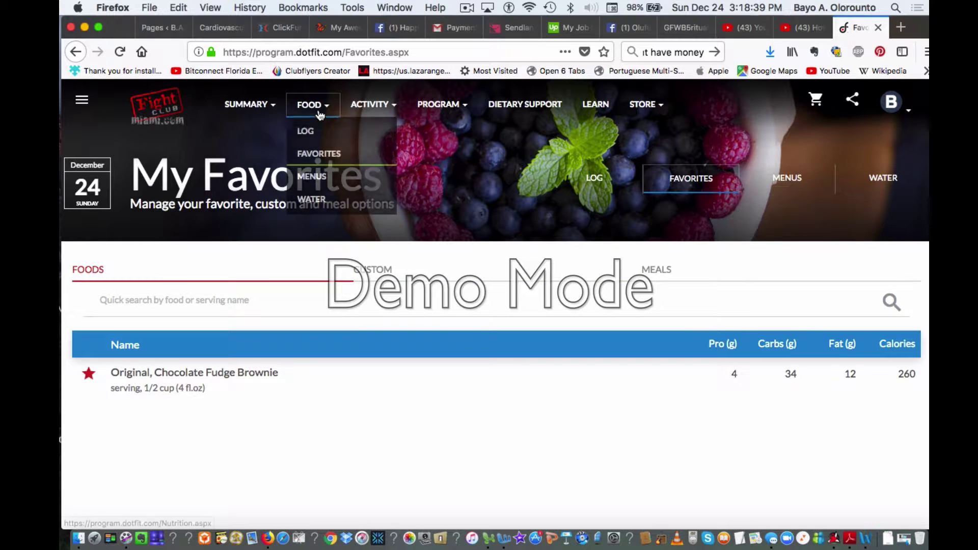
Open Food > Menus to browse the eight reference menus, Heart Healthy through Athletic Performance.
{"action": "left_click", "coordinate": [321, 179]}
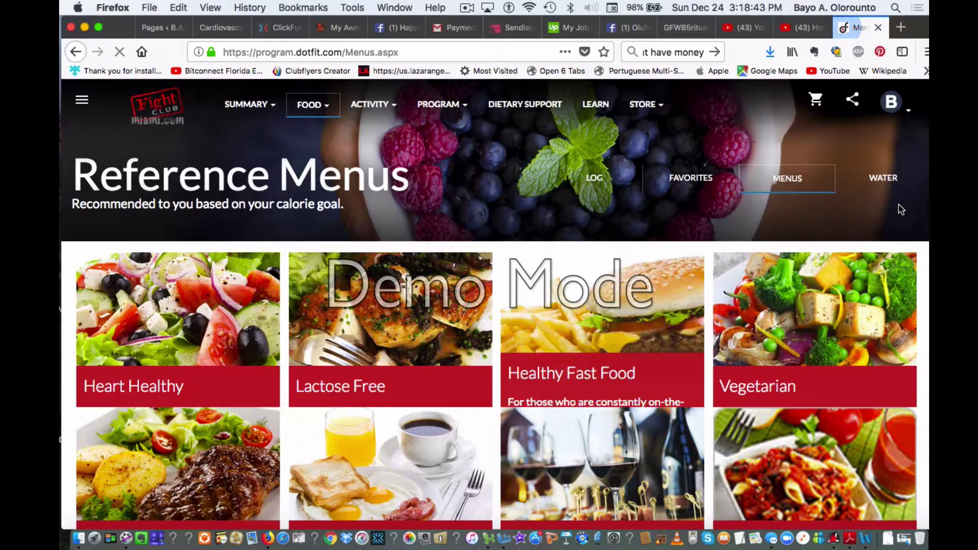
{"action": "scroll", "coordinate": [896, 208], "scroll_direction": "down", "scroll_amount": 3}
{"action": "scroll", "coordinate": [495, 304], "scroll_direction": "up", "scroll_amount": 1}
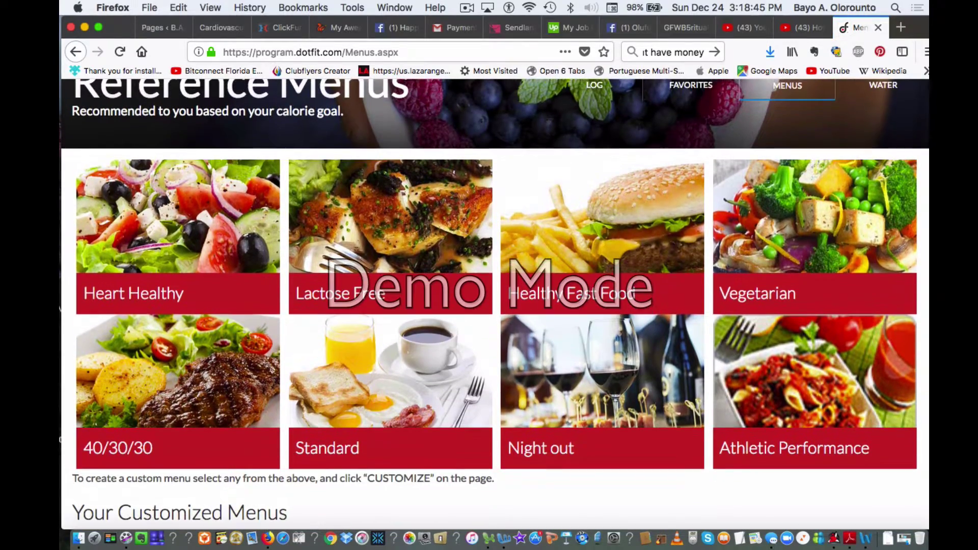
{"action": "scroll", "coordinate": [494, 304], "scroll_direction": "up", "scroll_amount": 1}
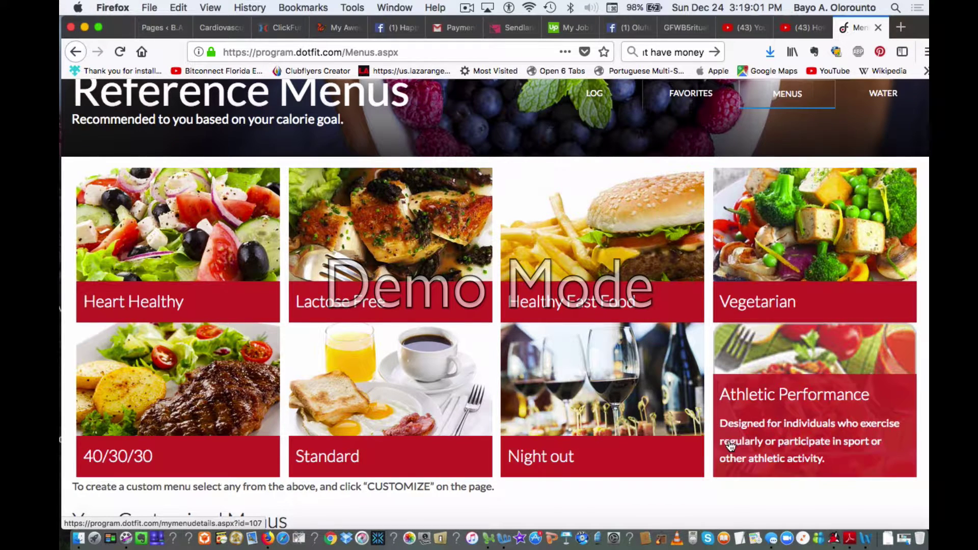
Open the Athletic Performance menu and scroll through its meals to the 3261-calorie daily totals.
{"action": "left_click", "coordinate": [813, 404]}
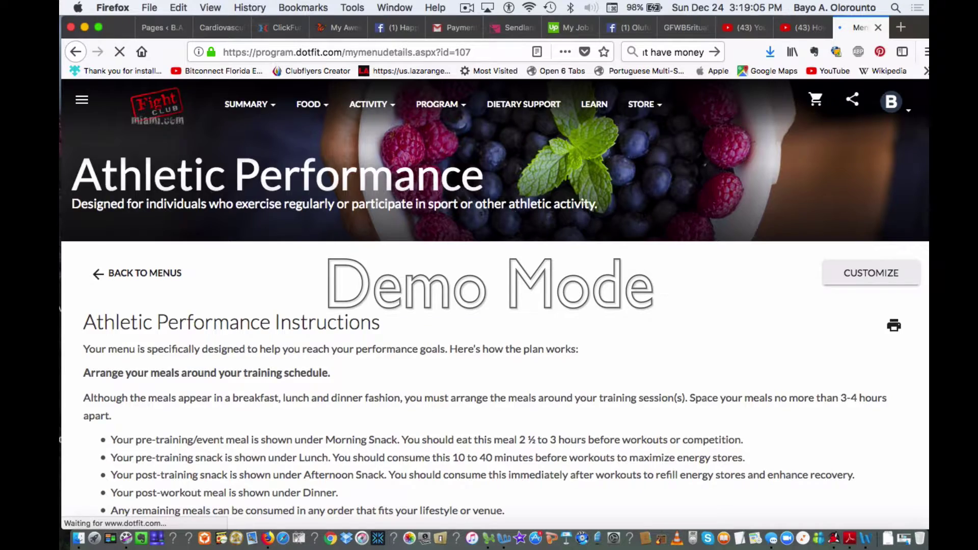
{"action": "scroll", "coordinate": [491, 304], "scroll_direction": "down", "scroll_amount": 15}
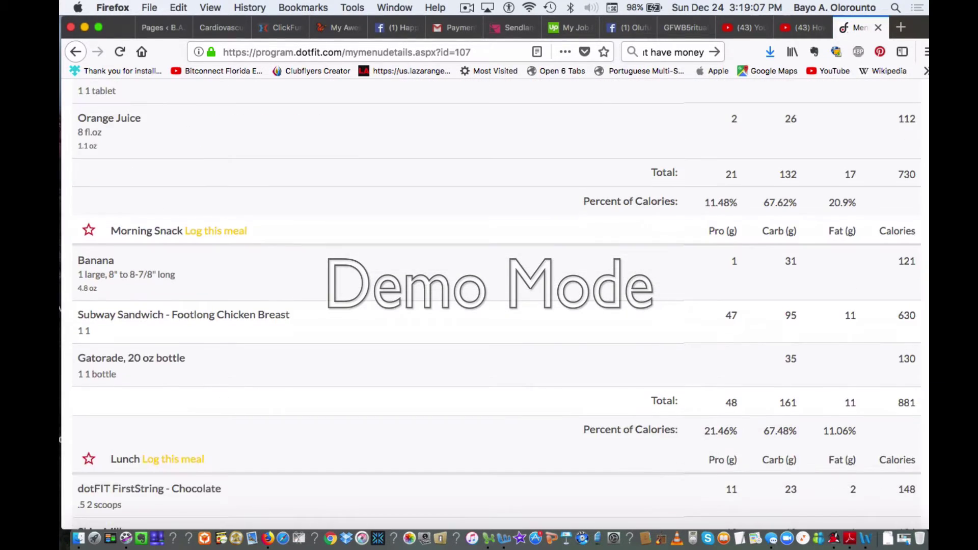
{"action": "scroll", "coordinate": [491, 304], "scroll_direction": "down", "scroll_amount": 10}
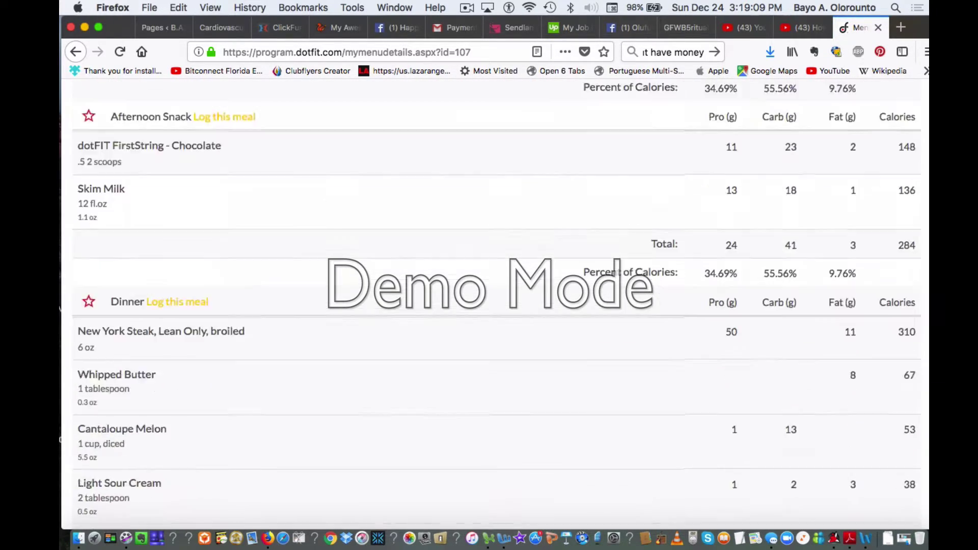
{"action": "scroll", "coordinate": [491, 304], "scroll_direction": "down", "scroll_amount": 10}
{"action": "scroll", "coordinate": [492, 304], "scroll_direction": "up", "scroll_amount": 4}
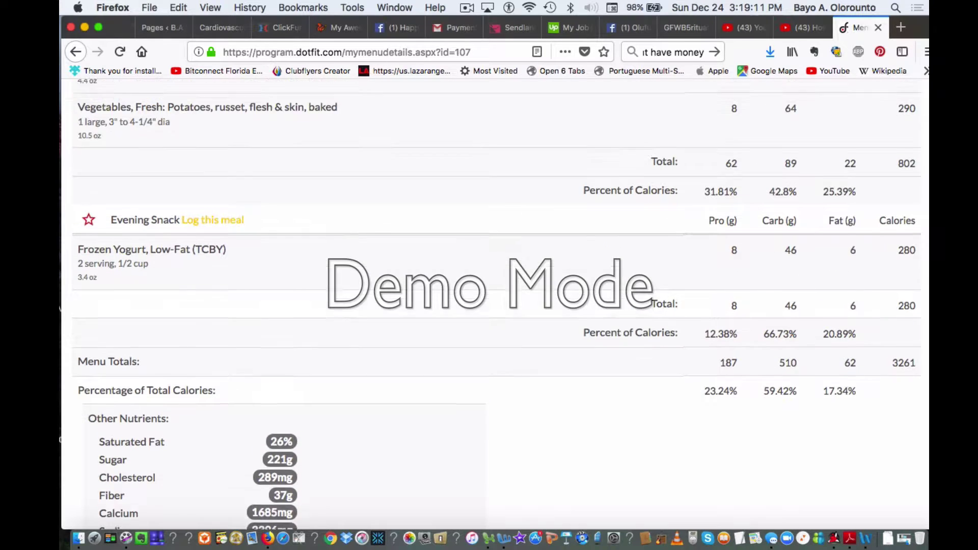
{"action": "scroll", "coordinate": [491, 304], "scroll_direction": "up", "scroll_amount": 3}
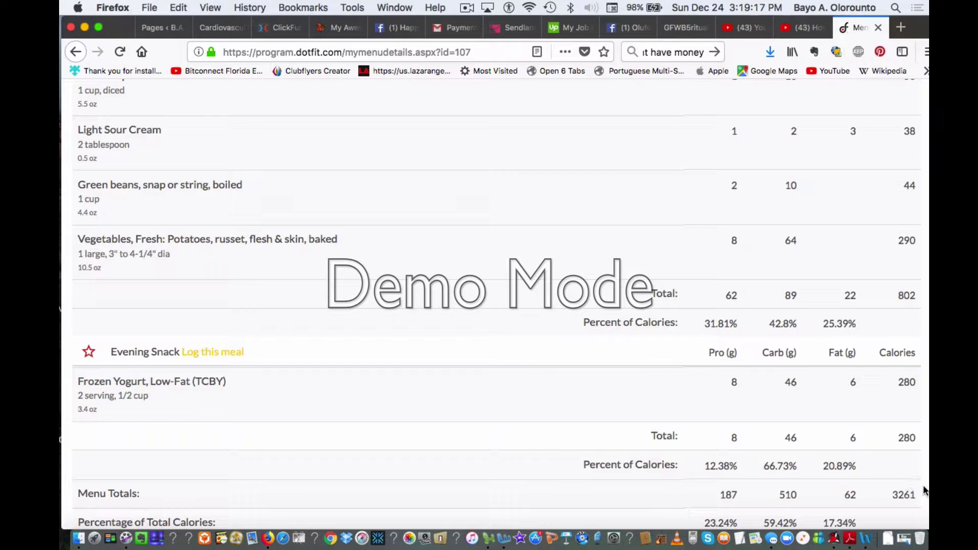
{"action": "scroll", "coordinate": [920, 395], "scroll_direction": "up", "scroll_amount": 15}
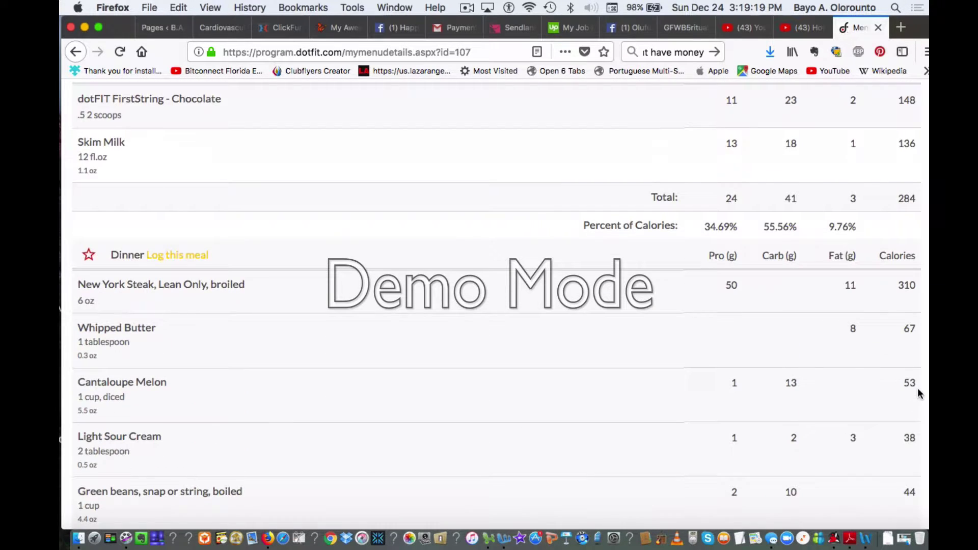
{"action": "scroll", "coordinate": [888, 295], "scroll_direction": "up", "scroll_amount": 15}
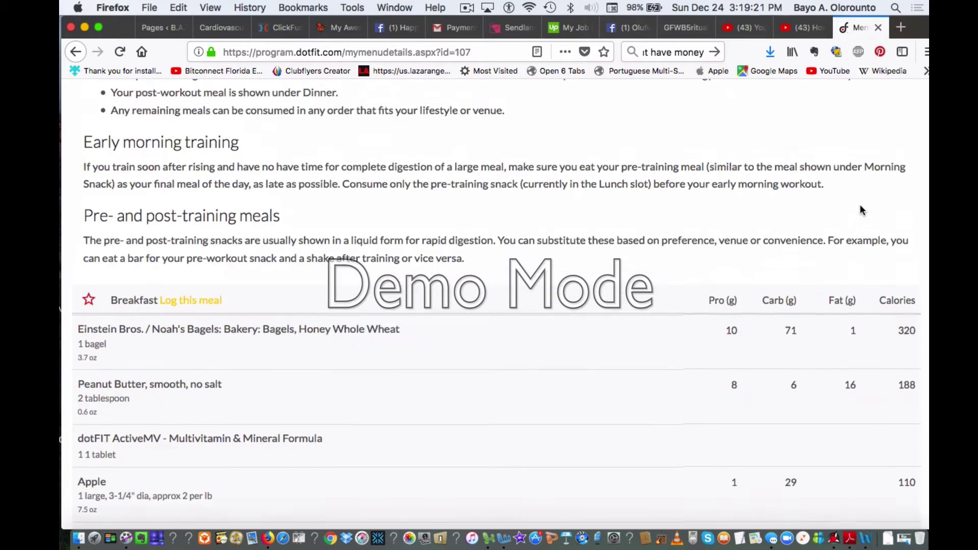
{"action": "scroll", "coordinate": [831, 154], "scroll_direction": "up", "scroll_amount": 3}
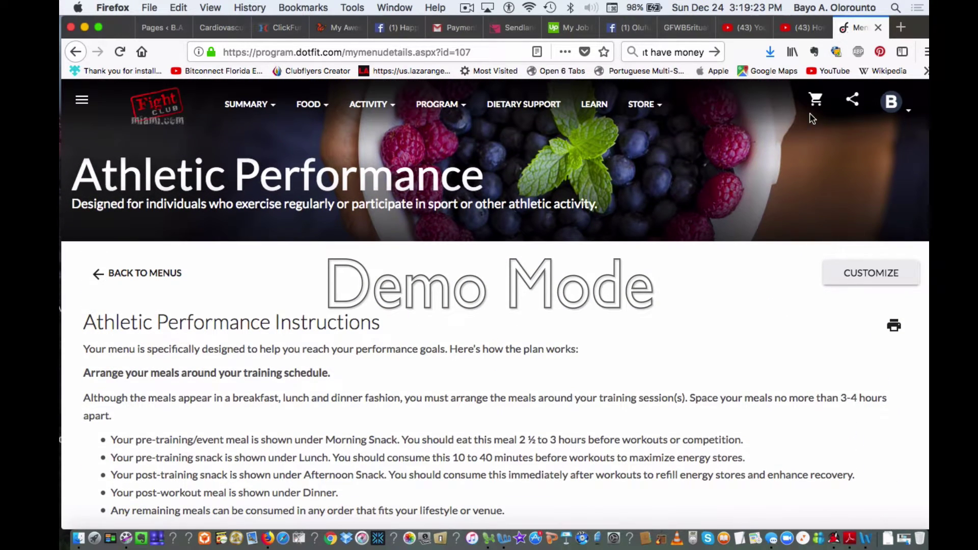
{"action": "mouse_move", "coordinate": [320, 118]}
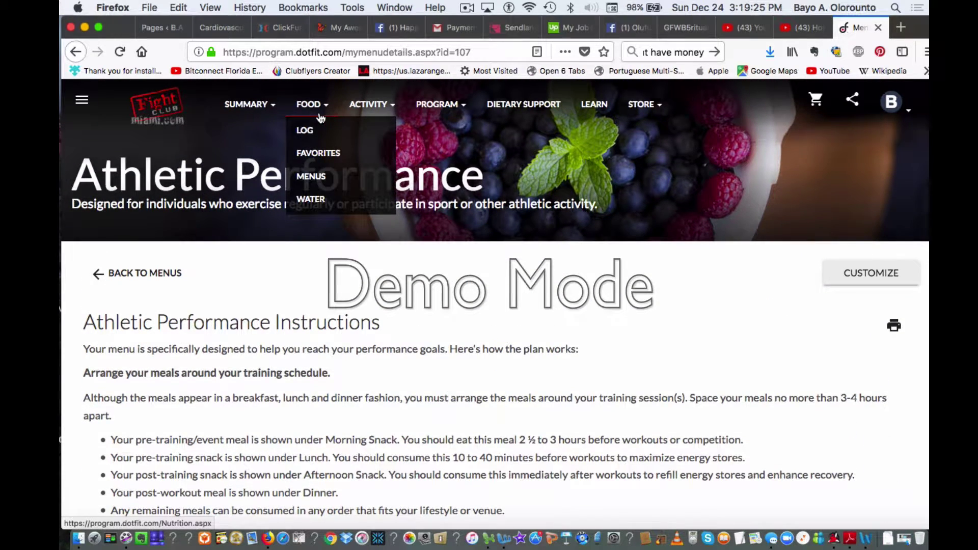
In the Water tracker, log seven of the eight glasses for December 24.
{"action": "left_click", "coordinate": [319, 203]}
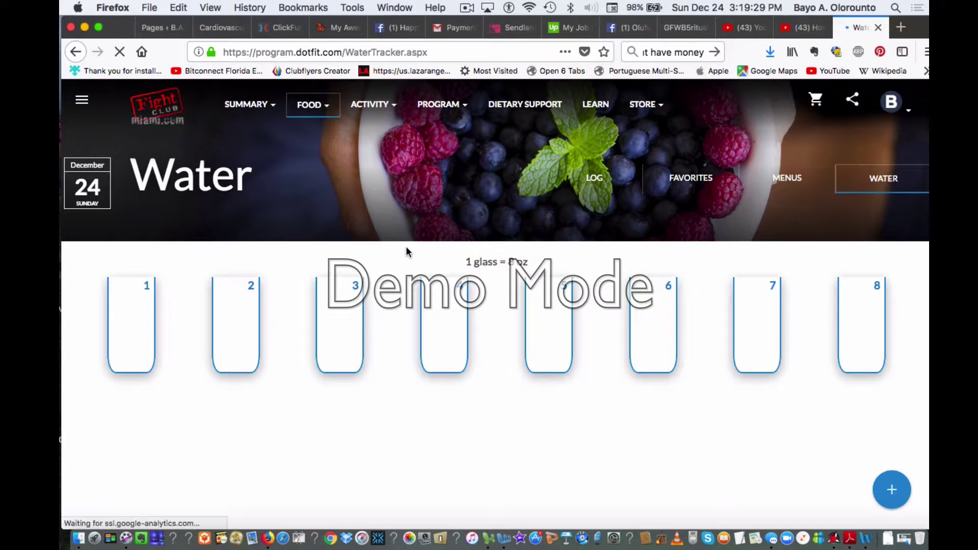
{"action": "left_click", "coordinate": [144, 291]}
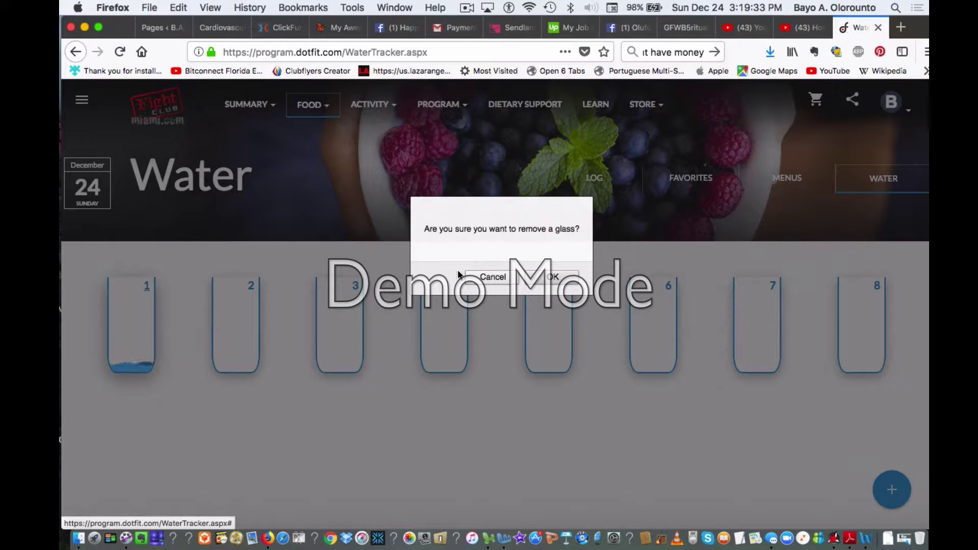
{"action": "left_click", "coordinate": [489, 276]}
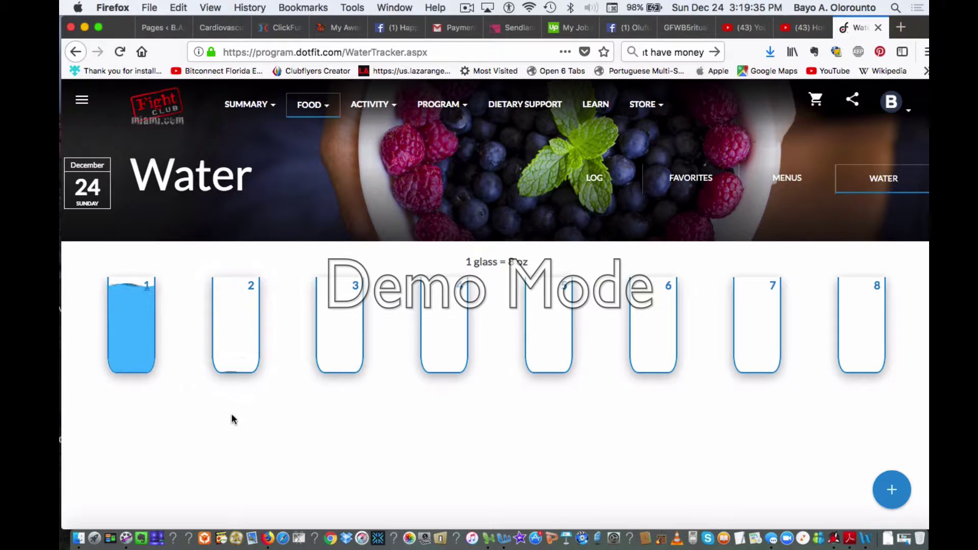
{"action": "left_click", "coordinate": [228, 350]}
{"action": "left_click", "coordinate": [335, 370]}
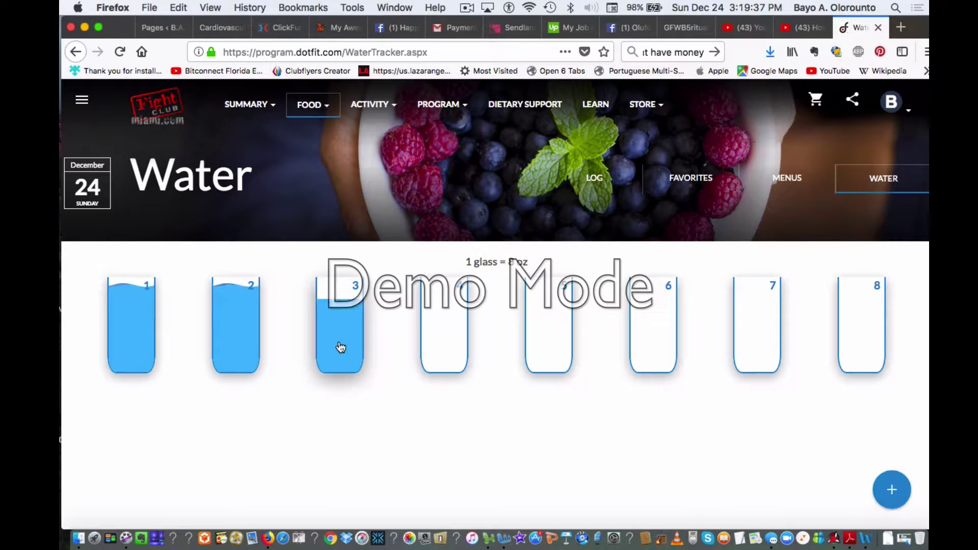
{"action": "left_click", "coordinate": [443, 344]}
{"action": "left_click", "coordinate": [554, 344]}
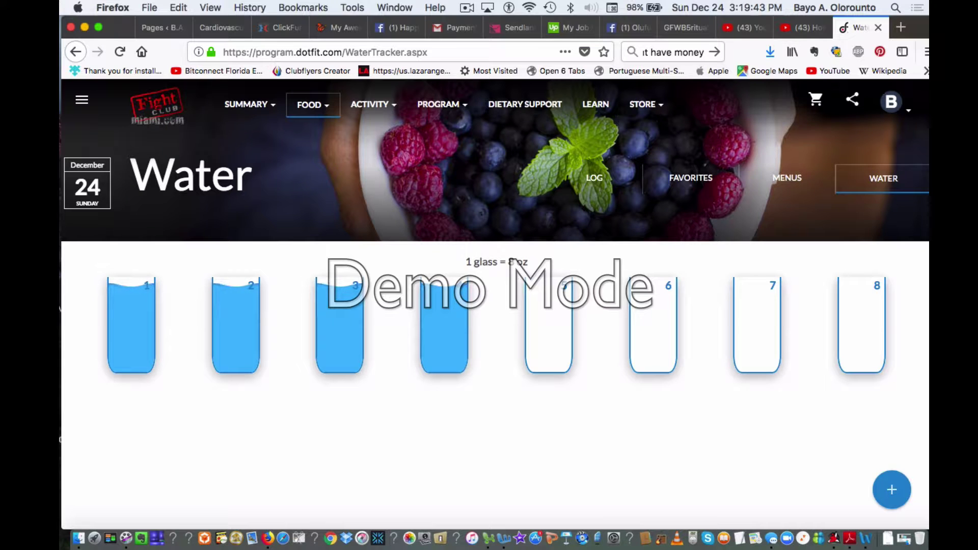
{"action": "scroll", "coordinate": [494, 305], "scroll_direction": "down", "scroll_amount": 3}
{"action": "left_click", "coordinate": [891, 492]}
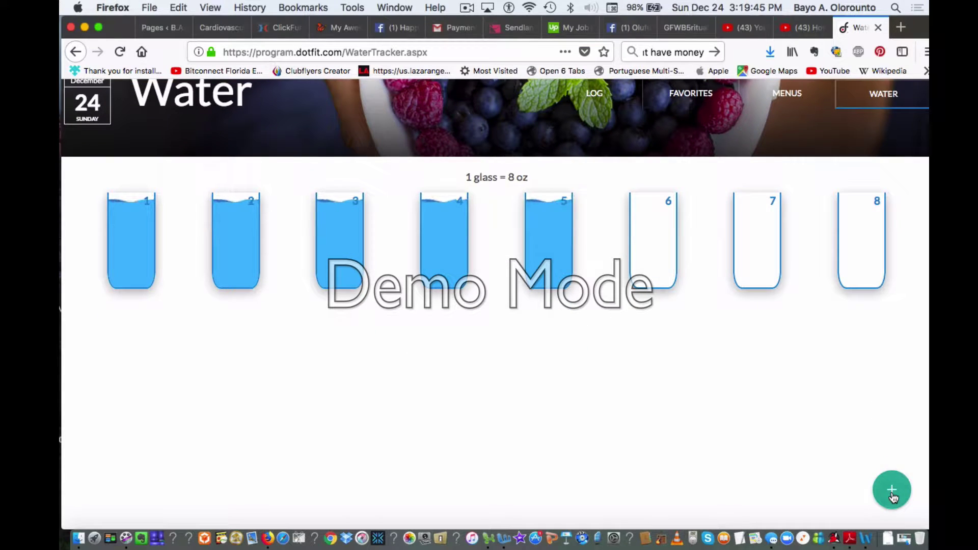
{"action": "left_click", "coordinate": [894, 492]}
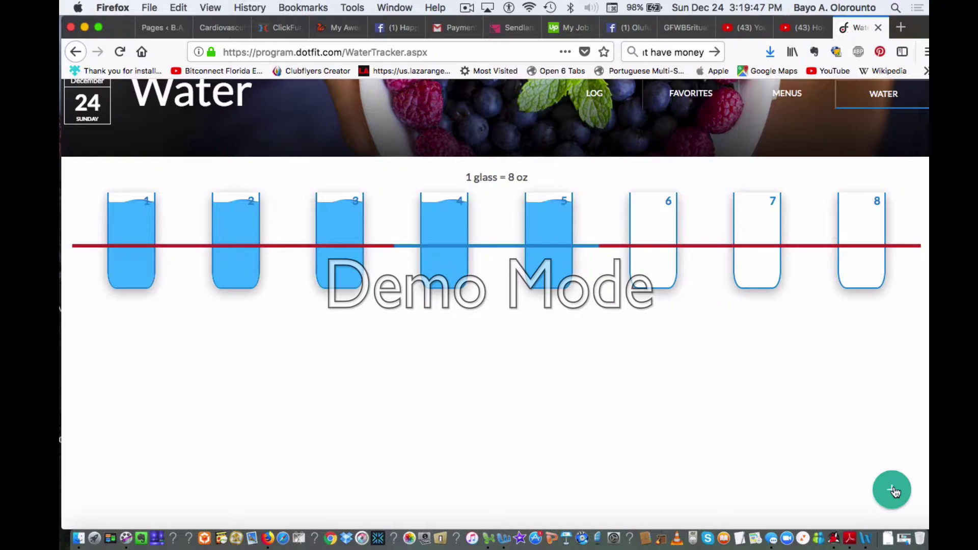
{"action": "left_click", "coordinate": [895, 492]}
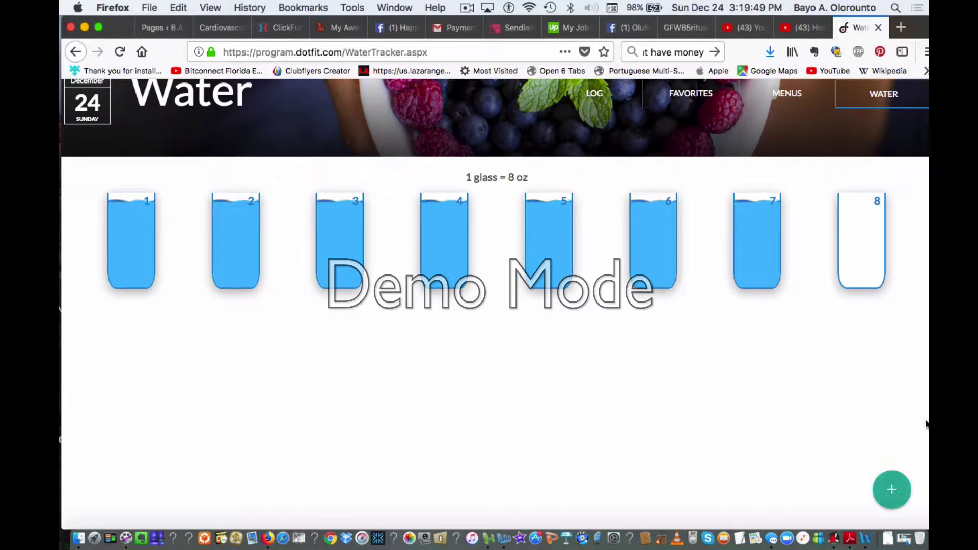
Open the Activity Log for December 24.
{"action": "scroll", "coordinate": [426, 163], "scroll_direction": "up", "scroll_amount": 3}
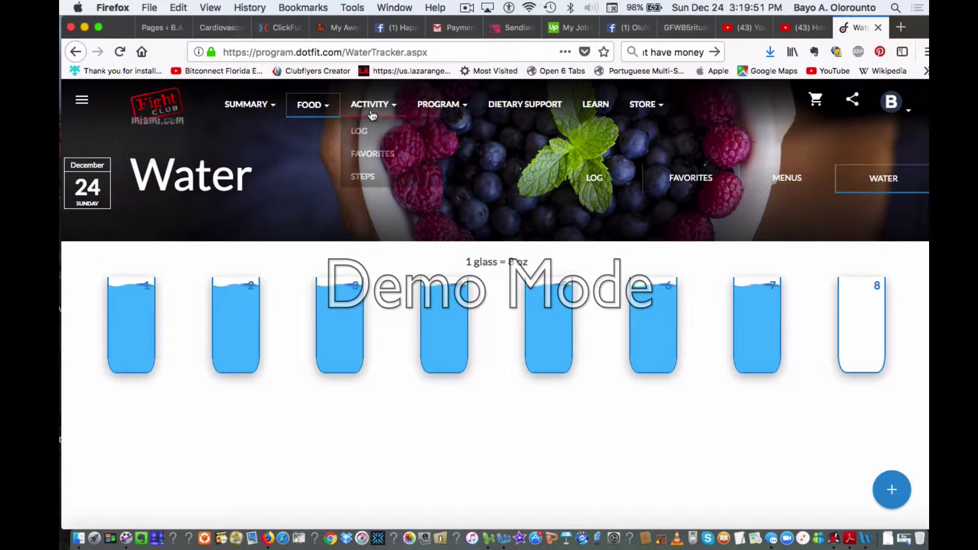
{"action": "mouse_move", "coordinate": [311, 104]}
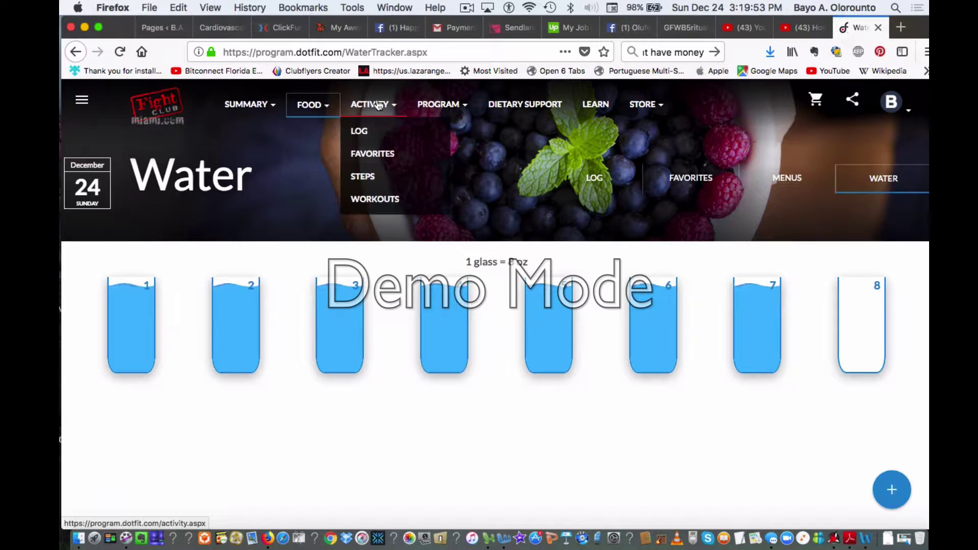
{"action": "left_click", "coordinate": [368, 131]}
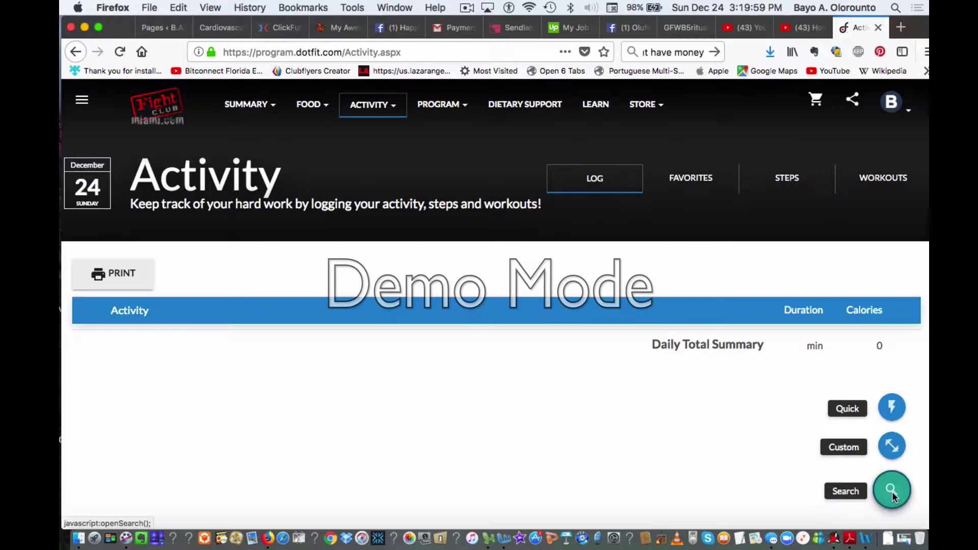
Log 30 minutes of Running (276 calories) in today's activity log.
{"action": "left_click", "coordinate": [891, 490]}
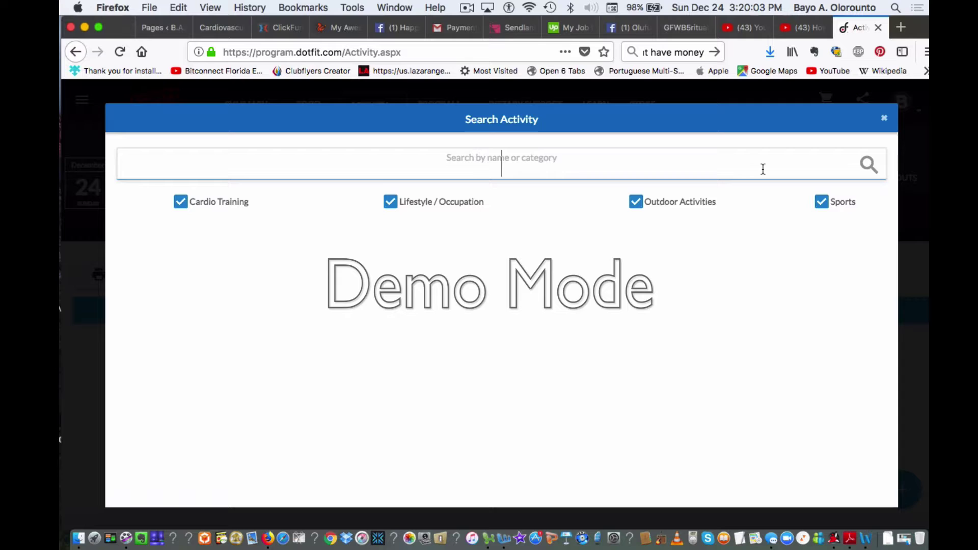
{"action": "type", "text": "running"}
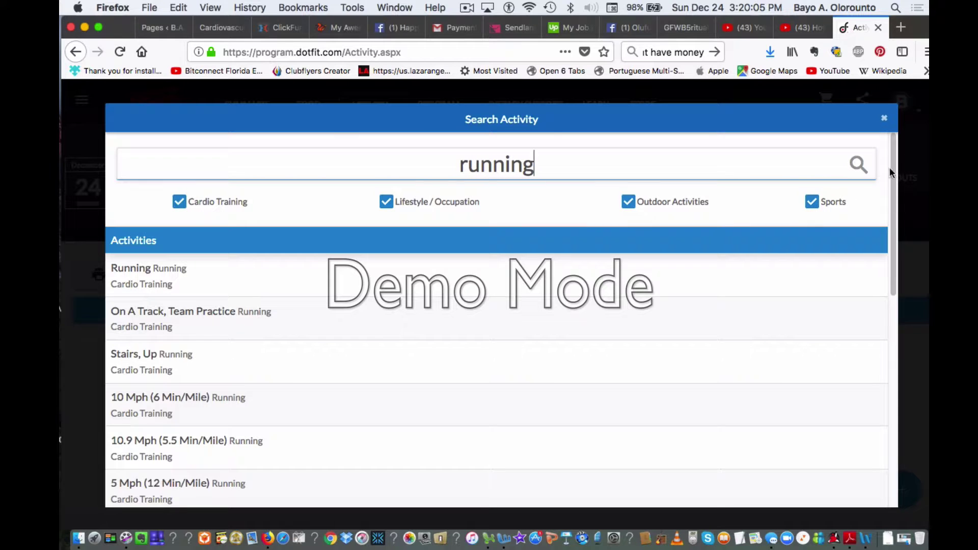
{"action": "left_click", "coordinate": [321, 280]}
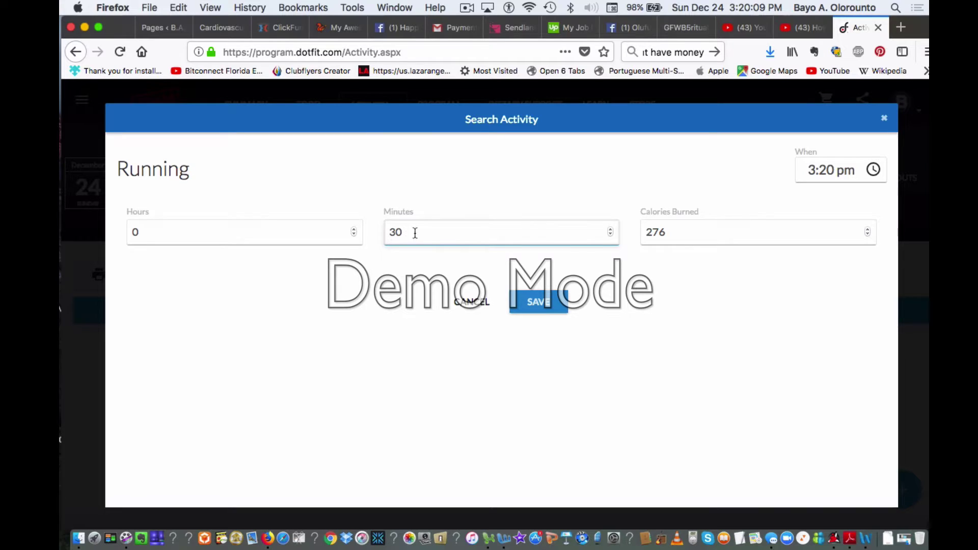
{"action": "left_click", "coordinate": [223, 241]}
{"action": "left_click", "coordinate": [409, 229]}
{"action": "left_click", "coordinate": [541, 302]}
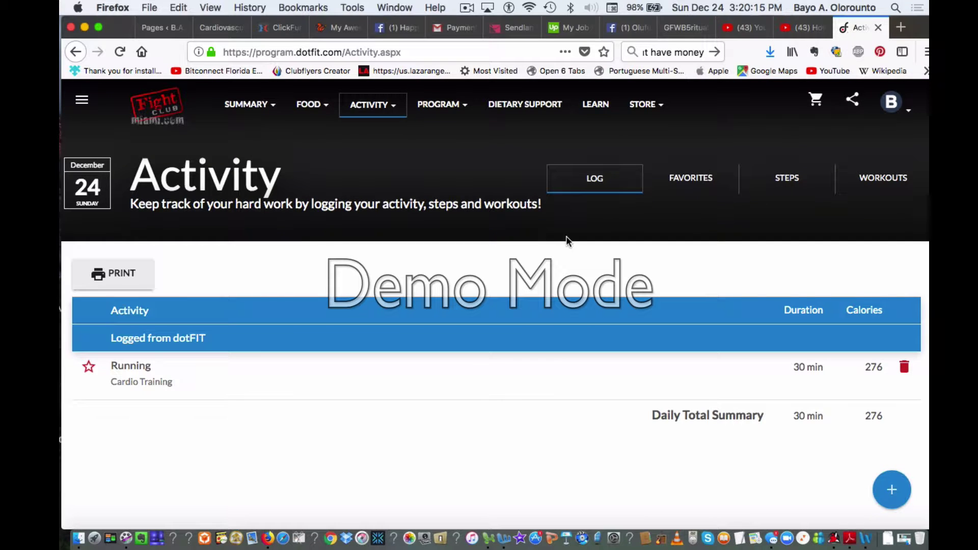
Search 'lift weights' and log 60 minutes of Weight Lifting - Powerlifting.
{"action": "left_click", "coordinate": [892, 489]}
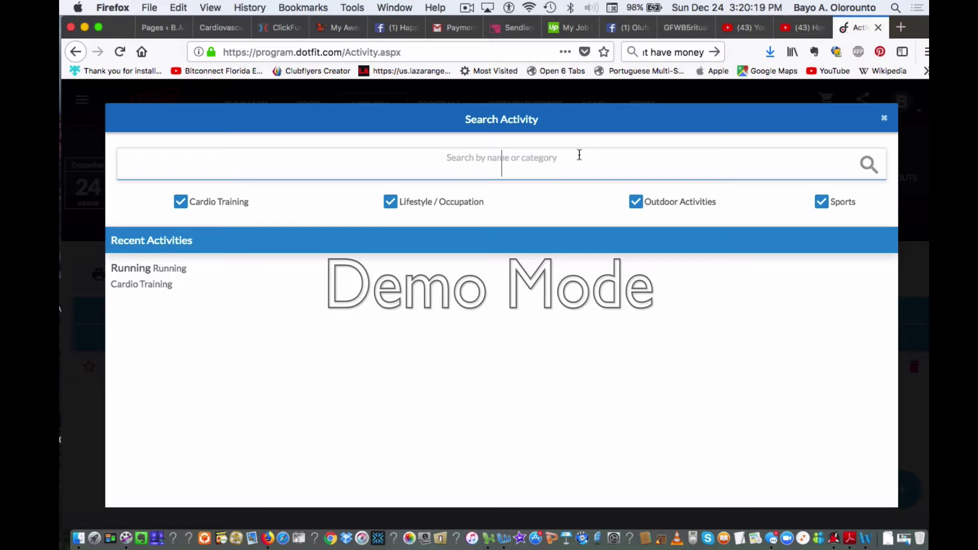
{"action": "type", "text": "lifted"}
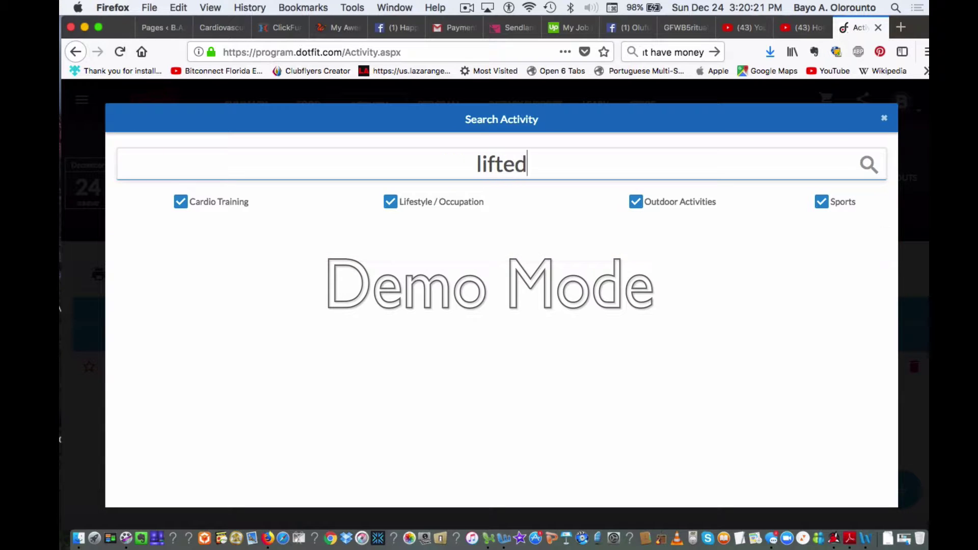
{"action": "type", "text": " weights"}
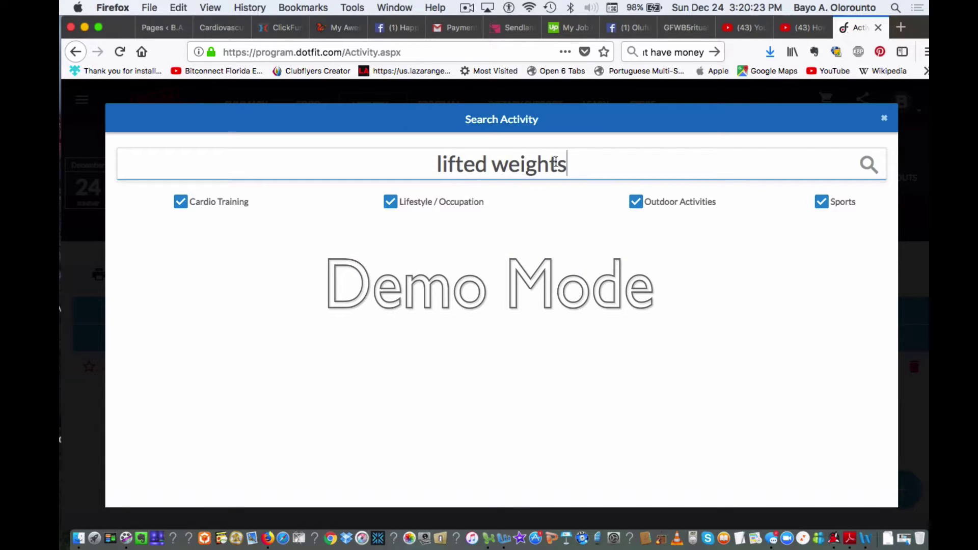
{"action": "key", "text": "BackSpace"}
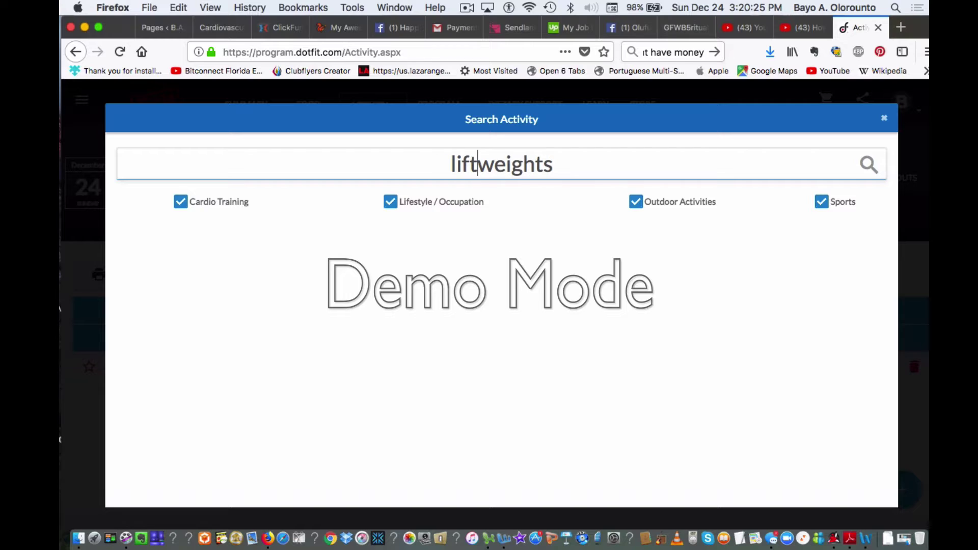
{"action": "double_click", "coordinate": [483, 166]}
{"action": "key", "text": "BackSpace"}
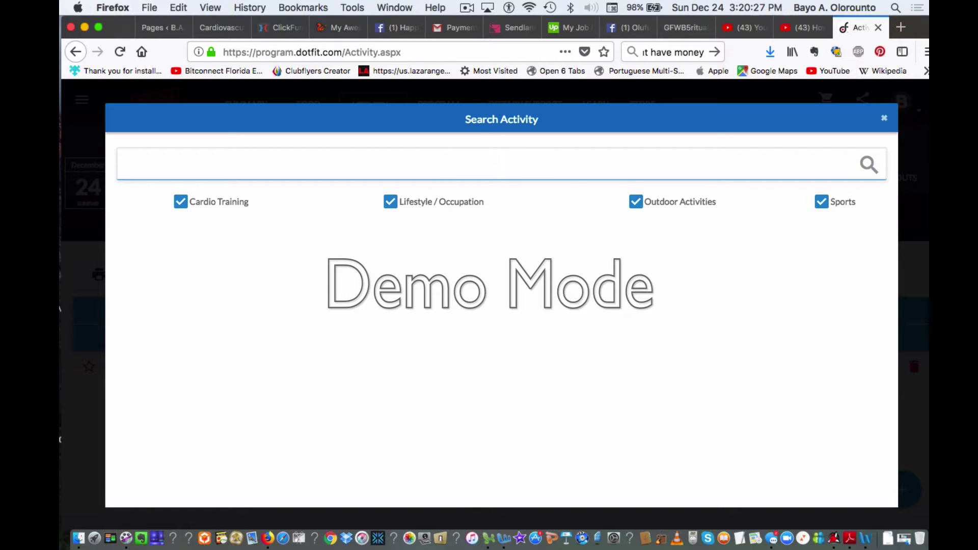
{"action": "type", "text": "lift weights"}
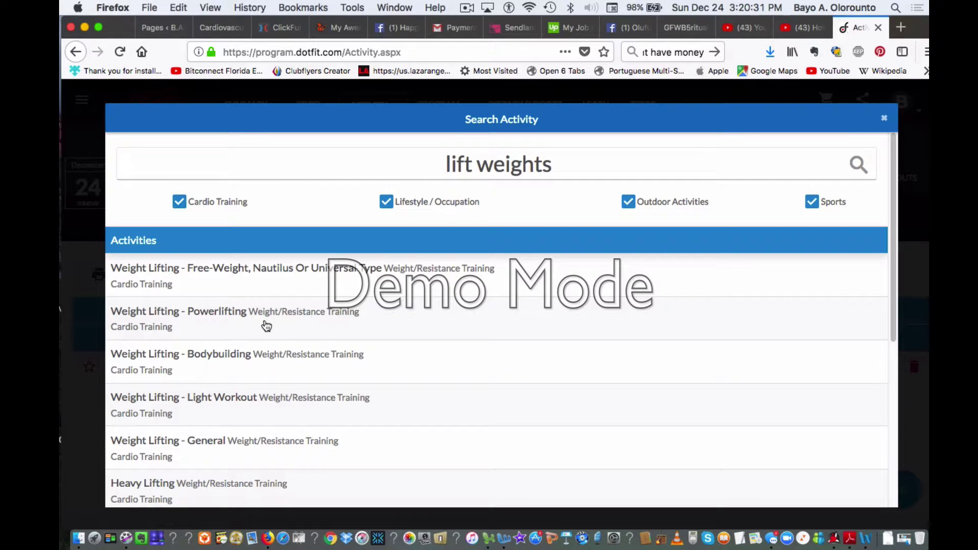
{"action": "left_click", "coordinate": [257, 314]}
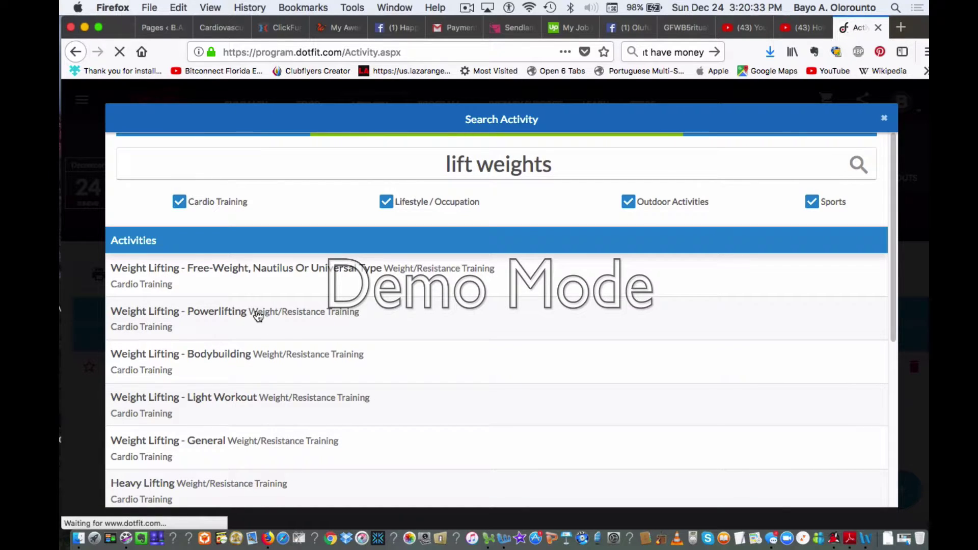
{"action": "left_click", "coordinate": [388, 233]}
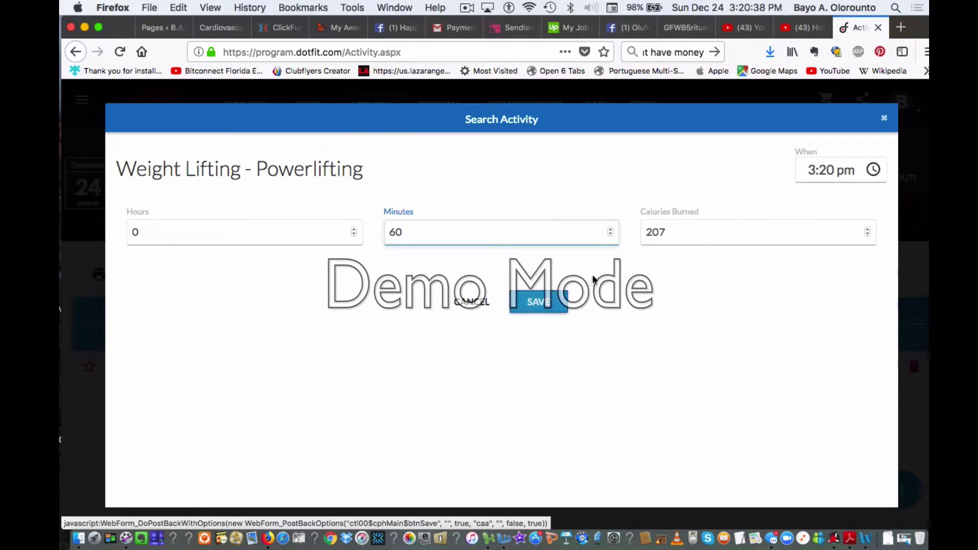
{"action": "left_click", "coordinate": [538, 306]}
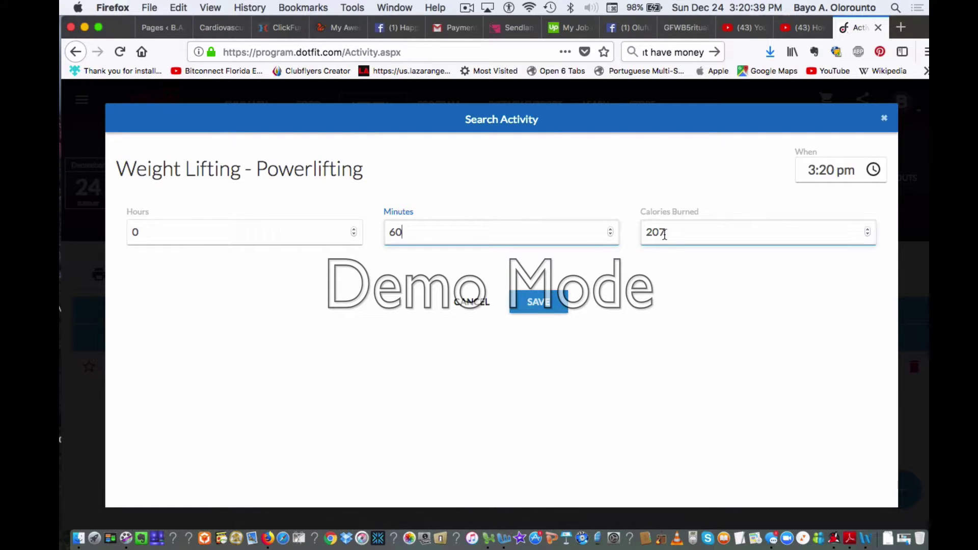
{"action": "left_click", "coordinate": [534, 306]}
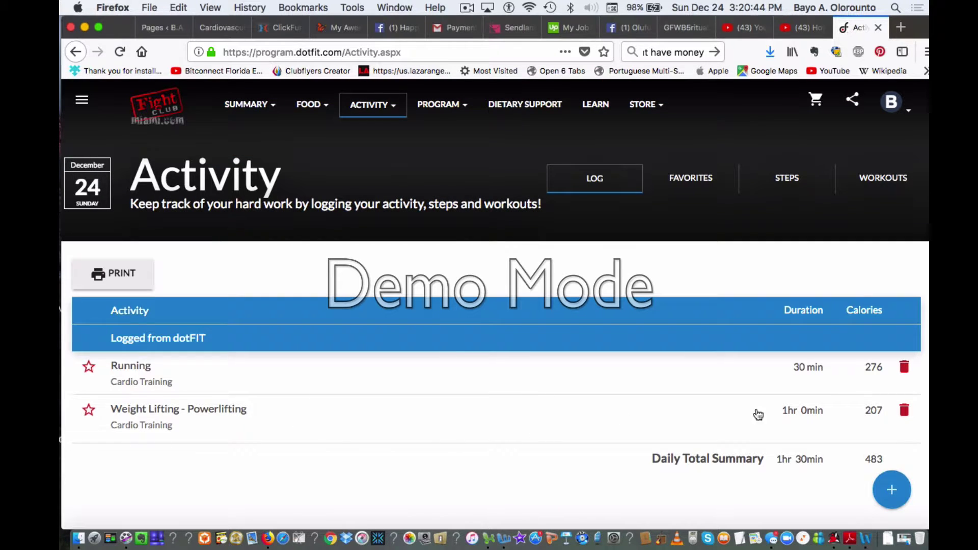
Star Running and Weight Lifting - Powerlifting as favorite activities.
{"action": "mouse_move", "coordinate": [888, 449]}
{"action": "mouse_move", "coordinate": [352, 105]}
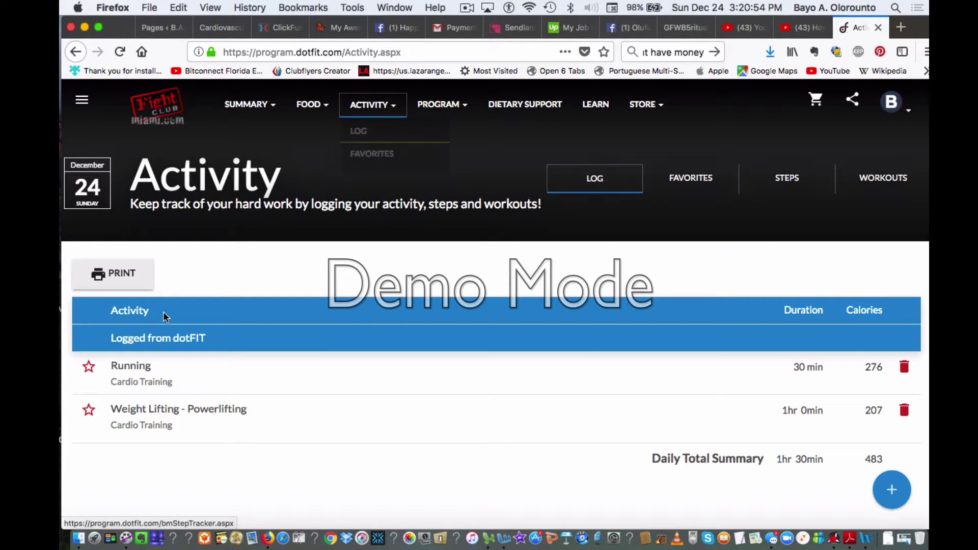
{"action": "left_click", "coordinate": [88, 367]}
{"action": "left_click", "coordinate": [90, 410]}
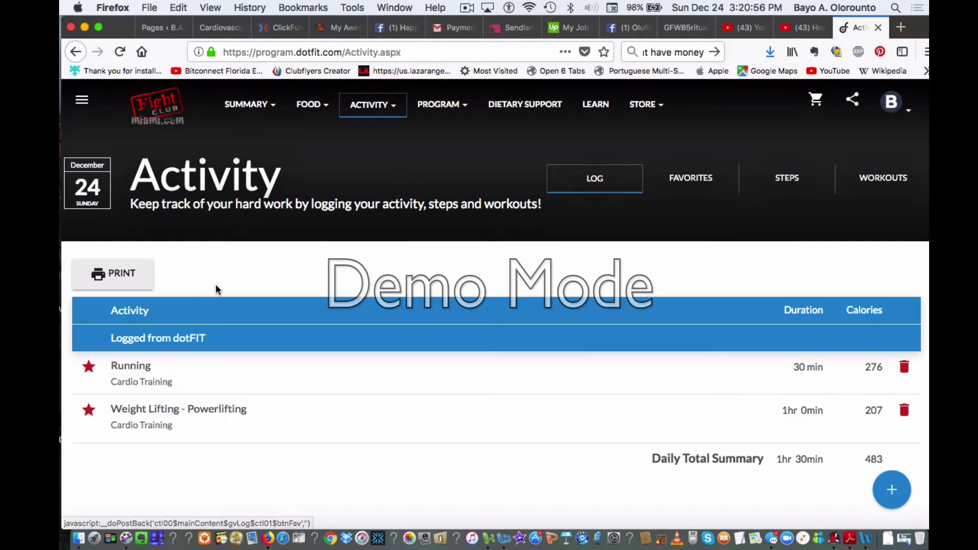
Check both activities in the Favorites list, then go to the Steps tracker.
{"action": "mouse_move", "coordinate": [388, 115]}
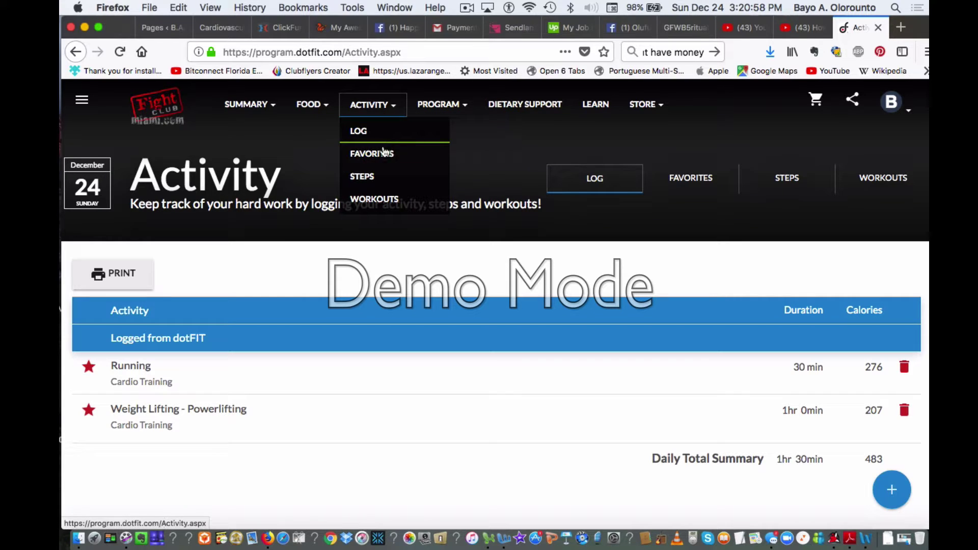
{"action": "left_click", "coordinate": [380, 155]}
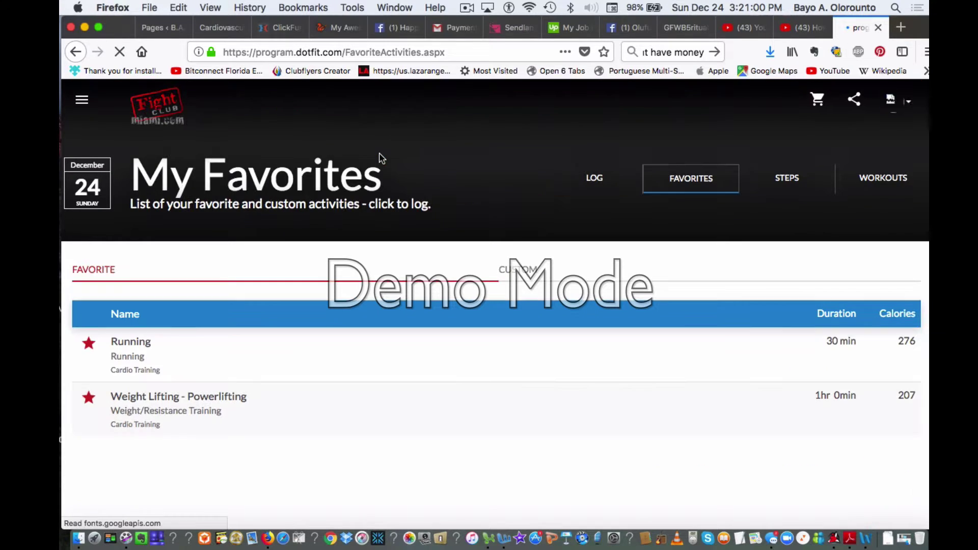
{"action": "mouse_move", "coordinate": [358, 104]}
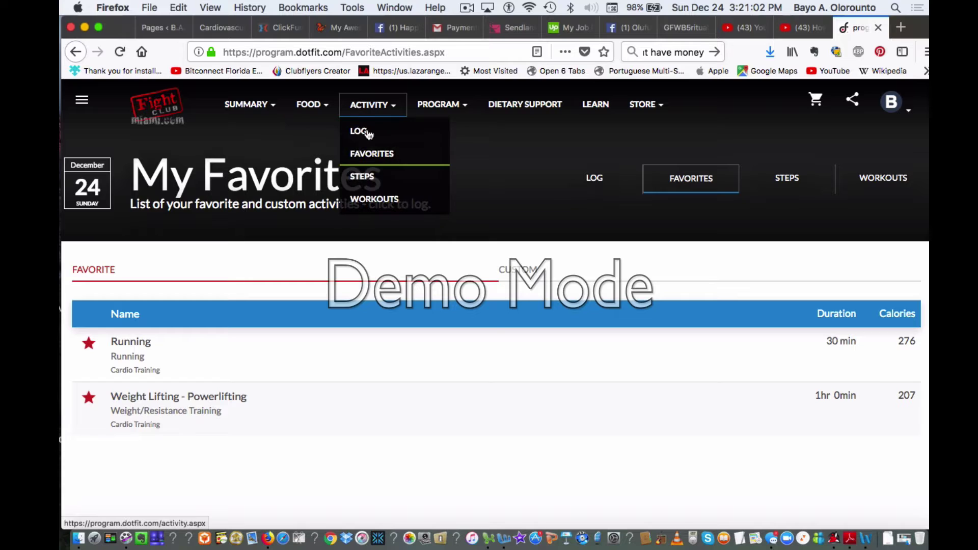
{"action": "left_click", "coordinate": [372, 183]}
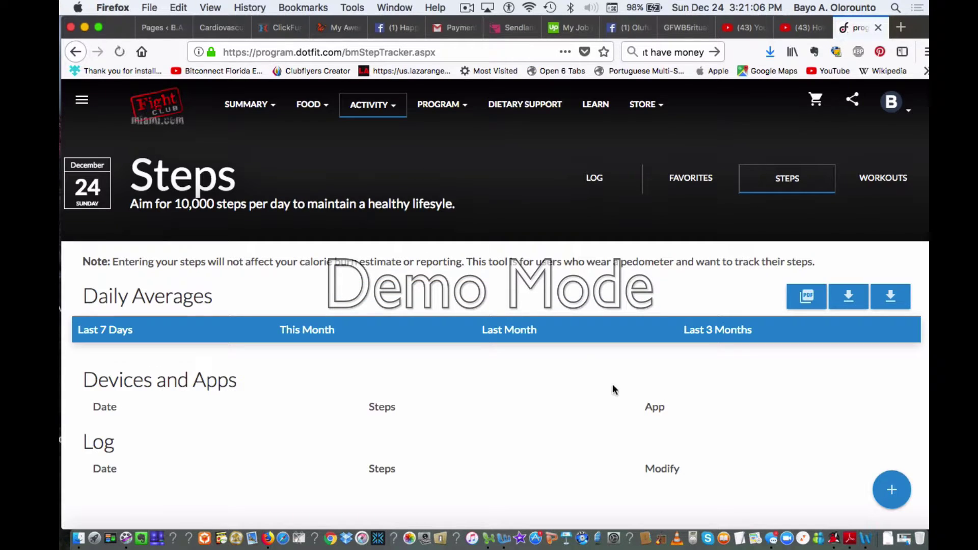
Add a 1000-step entry dated 12/24/2017 to the Steps log.
{"action": "left_click", "coordinate": [900, 486]}
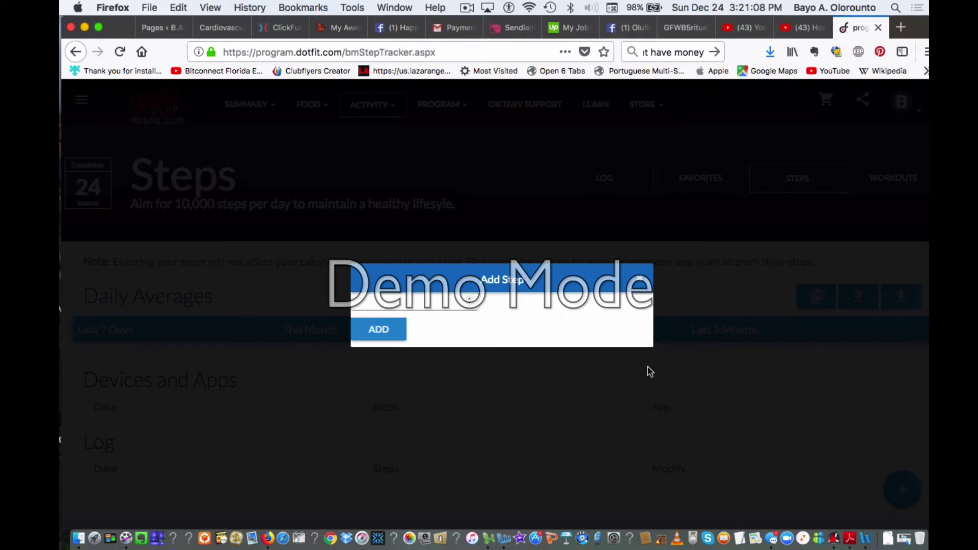
{"action": "left_click", "coordinate": [448, 309]}
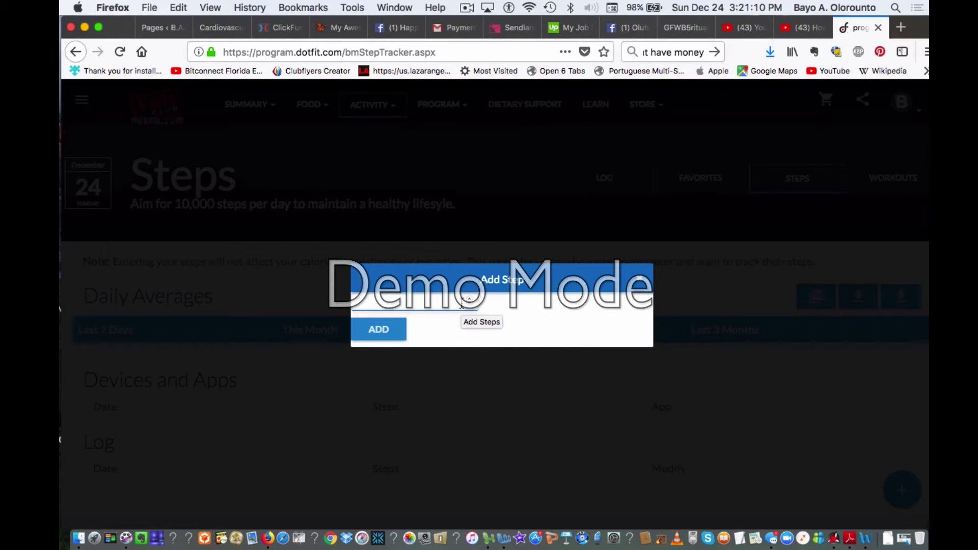
{"action": "left_click", "coordinate": [400, 331]}
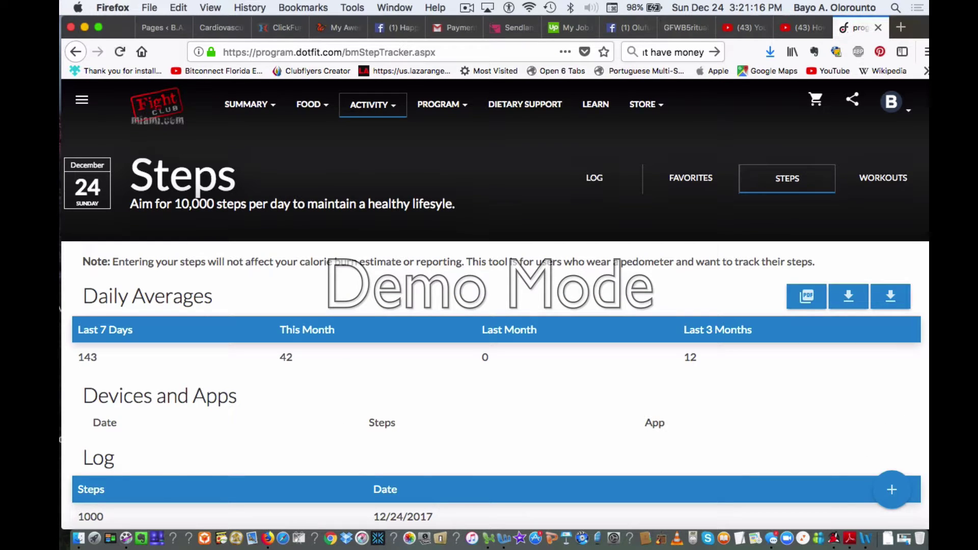
{"action": "scroll", "coordinate": [878, 243], "scroll_direction": "down", "scroll_amount": 4}
{"action": "scroll", "coordinate": [878, 243], "scroll_direction": "up", "scroll_amount": 4}
{"action": "left_click", "coordinate": [372, 105]}
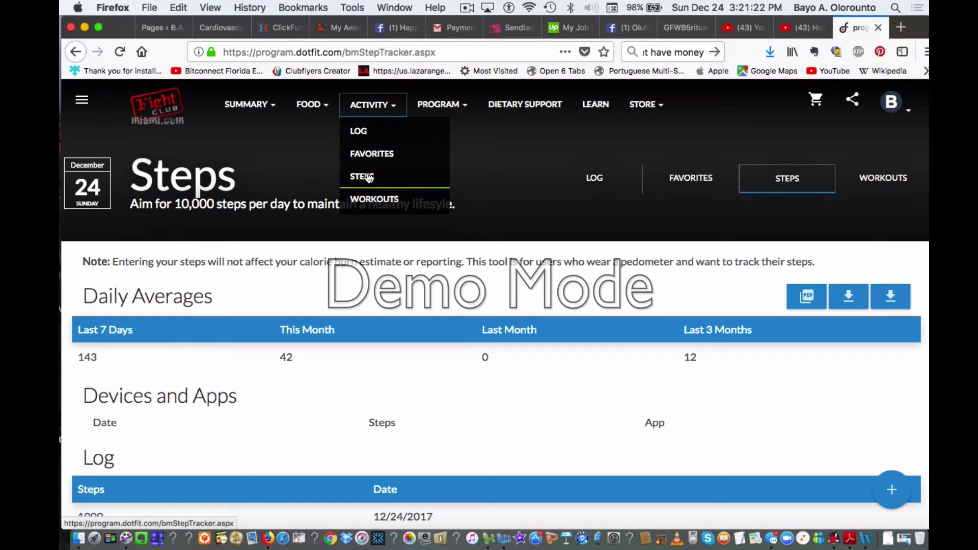
Open the December 4 Muscle Gain workout and scroll its exercises, Traditional Leg Press to Floor Crunch.
{"action": "left_click", "coordinate": [380, 204]}
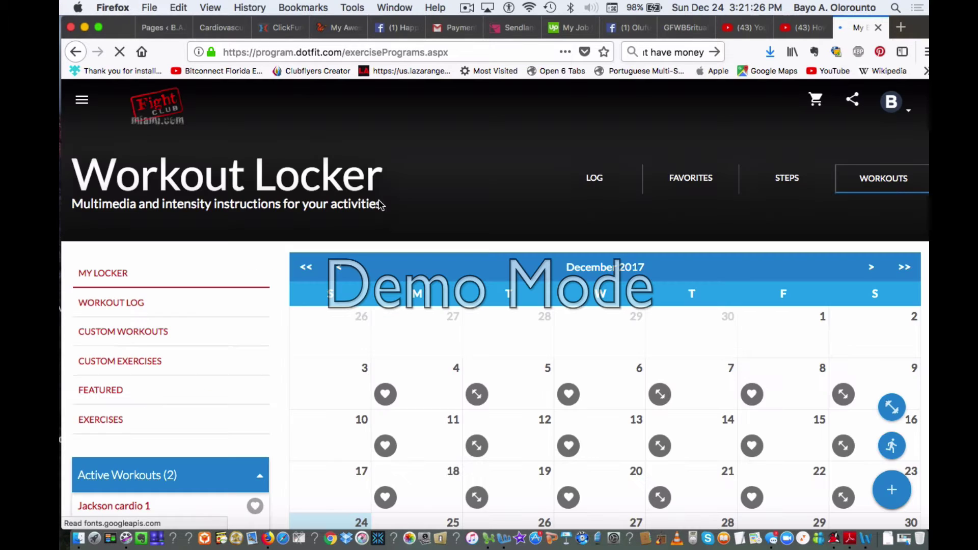
{"action": "left_click", "coordinate": [477, 395]}
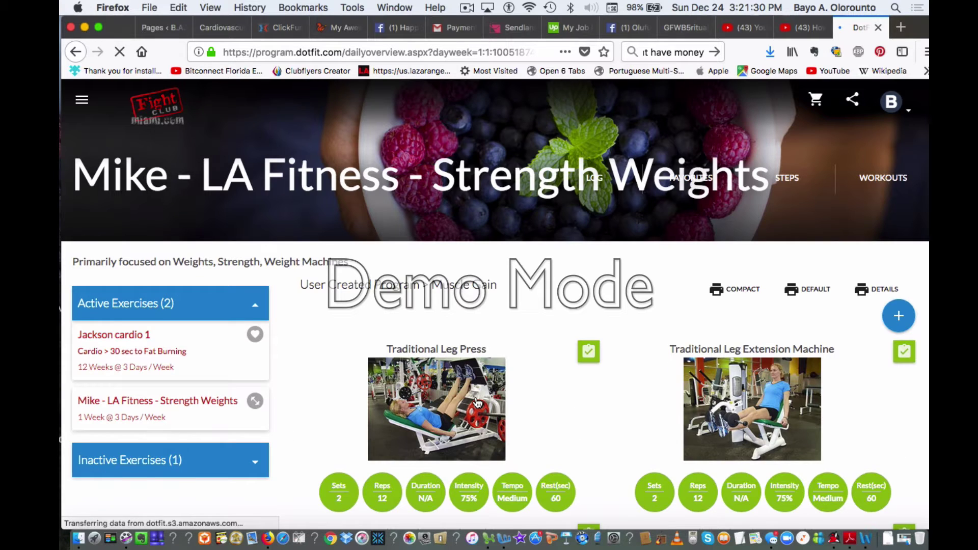
{"action": "scroll", "coordinate": [488, 304], "scroll_direction": "down", "scroll_amount": 15}
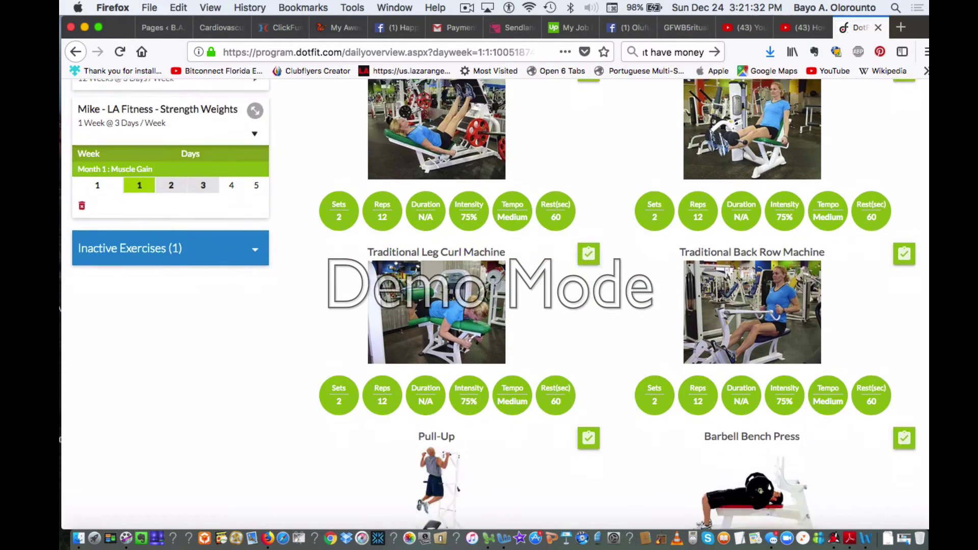
{"action": "scroll", "coordinate": [489, 304], "scroll_direction": "down", "scroll_amount": 8}
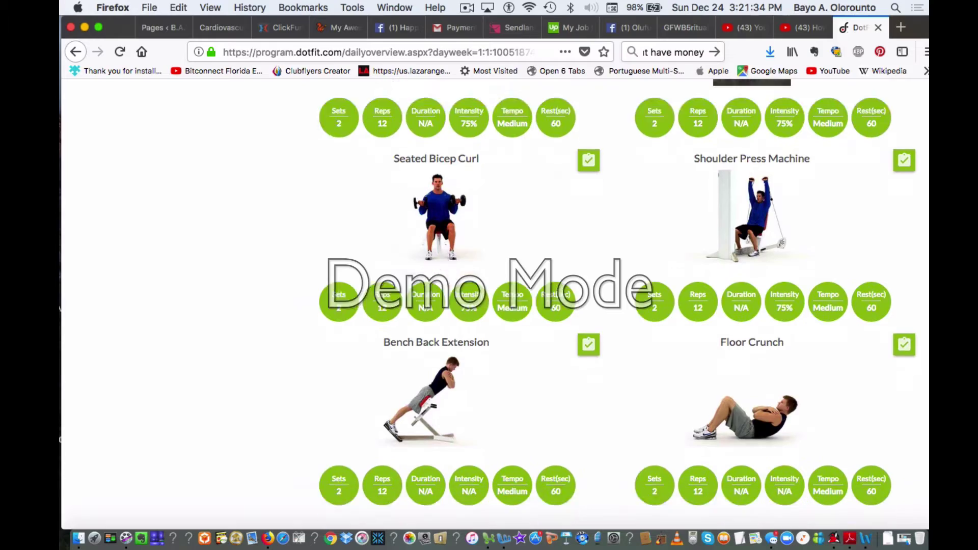
{"action": "scroll", "coordinate": [488, 304], "scroll_direction": "up", "scroll_amount": 3}
{"action": "scroll", "coordinate": [884, 275], "scroll_direction": "up", "scroll_amount": 15}
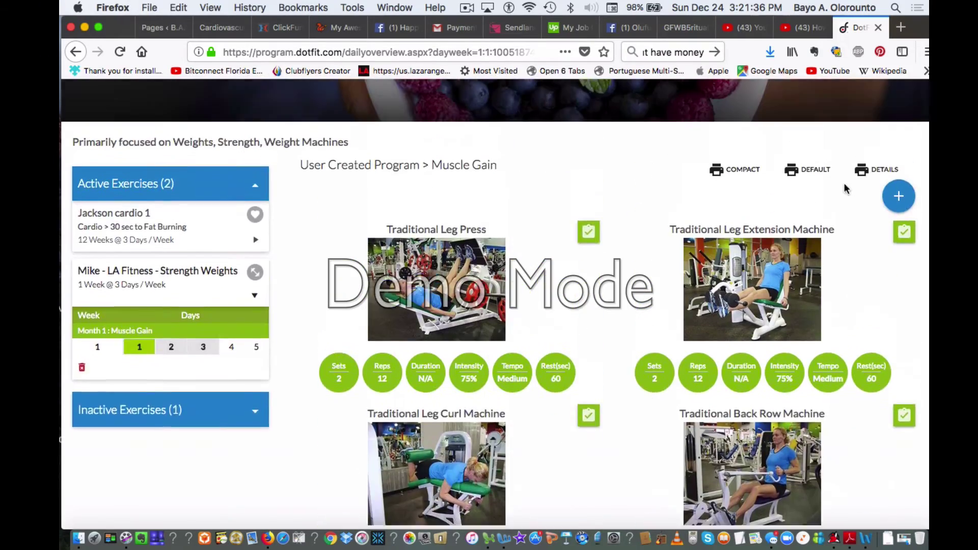
{"action": "scroll", "coordinate": [876, 270], "scroll_direction": "down", "scroll_amount": 20}
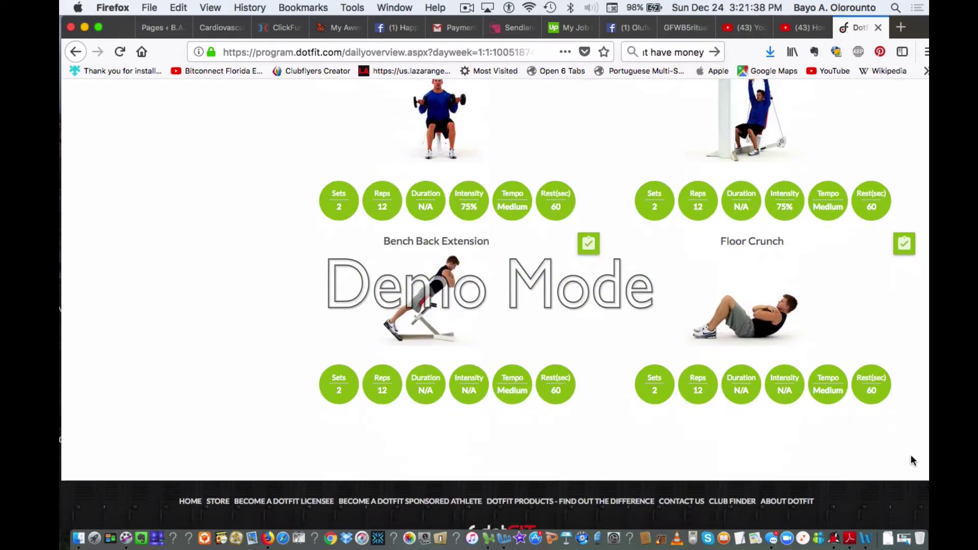
{"action": "scroll", "coordinate": [910, 435], "scroll_direction": "up", "scroll_amount": 4}
{"action": "scroll", "coordinate": [910, 434], "scroll_direction": "up", "scroll_amount": 10}
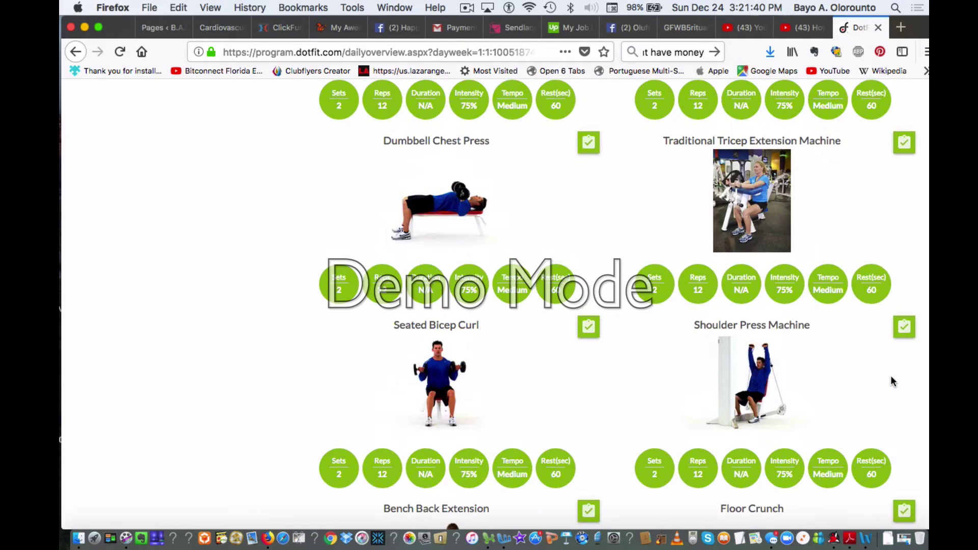
{"action": "scroll", "coordinate": [831, 204], "scroll_direction": "up", "scroll_amount": 5}
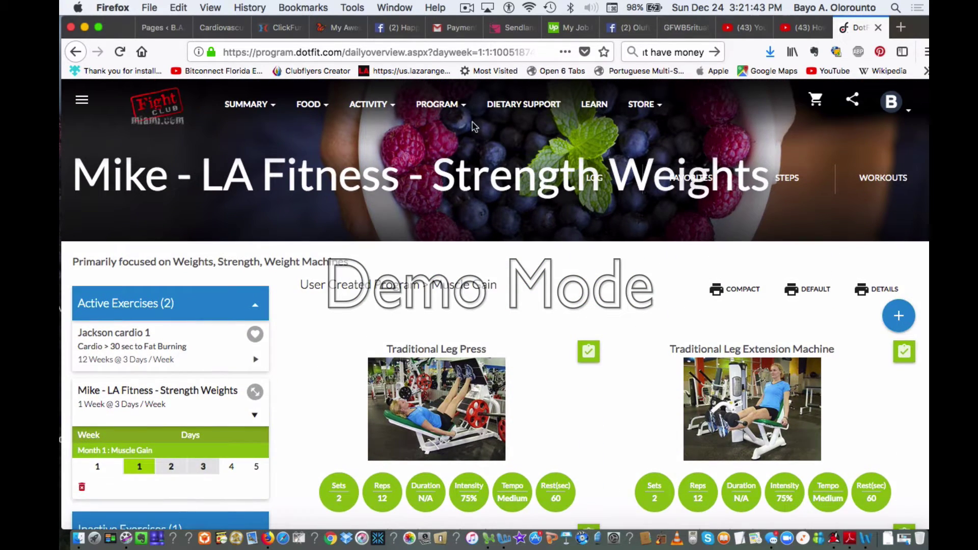
{"action": "mouse_move", "coordinate": [441, 105]}
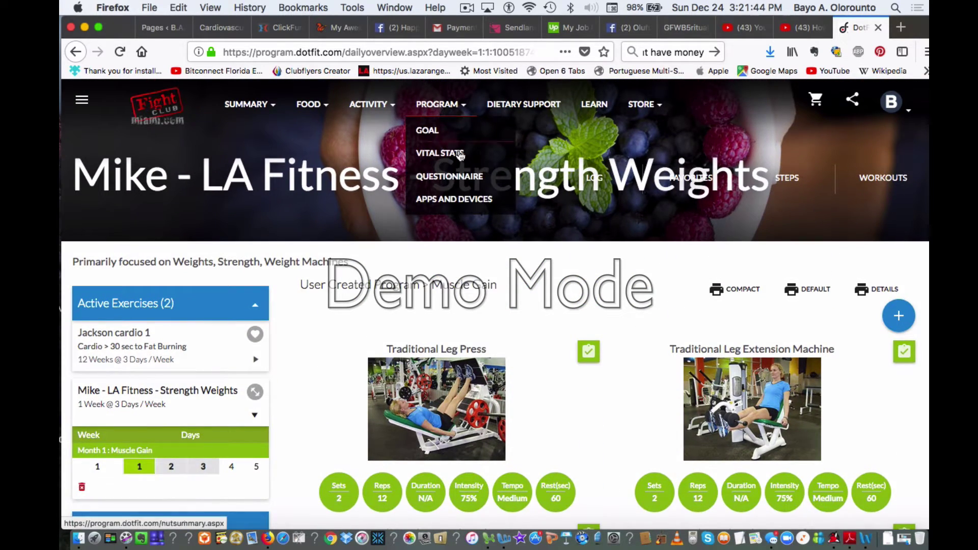
Open the Goal Summary showing the Build Muscle goal targeting 142.4 lbs lean mass.
{"action": "left_click", "coordinate": [436, 133]}
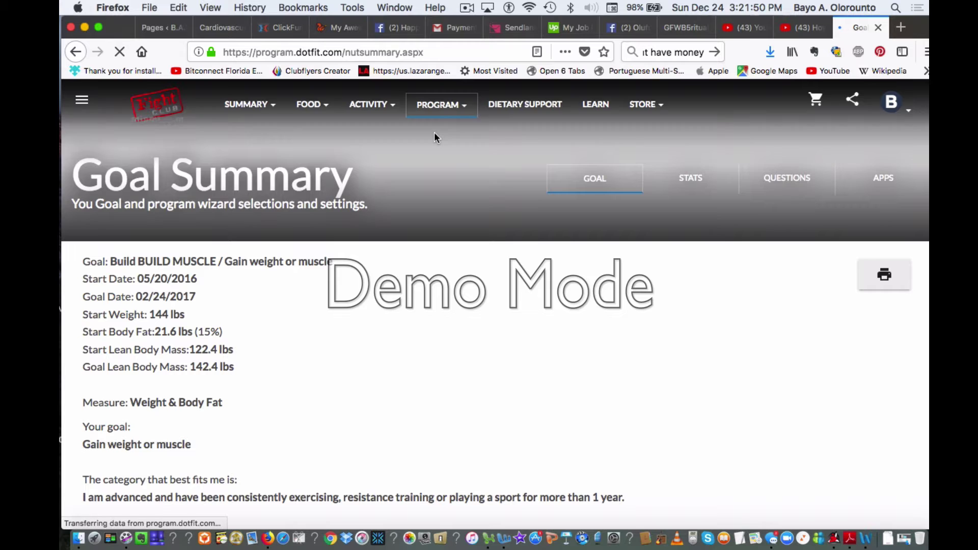
{"action": "scroll", "coordinate": [454, 257], "scroll_direction": "down", "scroll_amount": 3}
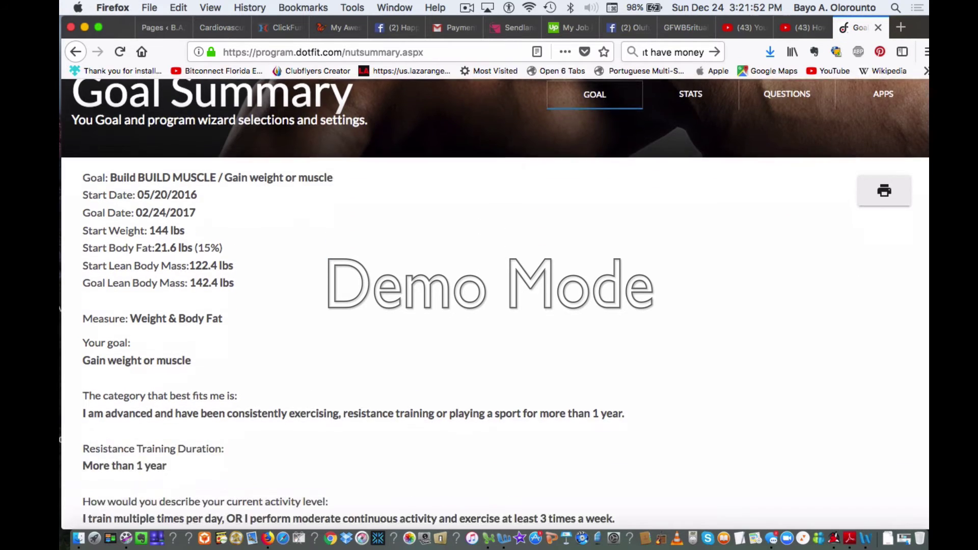
{"action": "scroll", "coordinate": [915, 175], "scroll_direction": "down", "scroll_amount": 4}
{"action": "scroll", "coordinate": [914, 175], "scroll_direction": "up", "scroll_amount": 6}
View the Program Printout, then return to the Goal Summary page.
{"action": "left_click", "coordinate": [893, 288]}
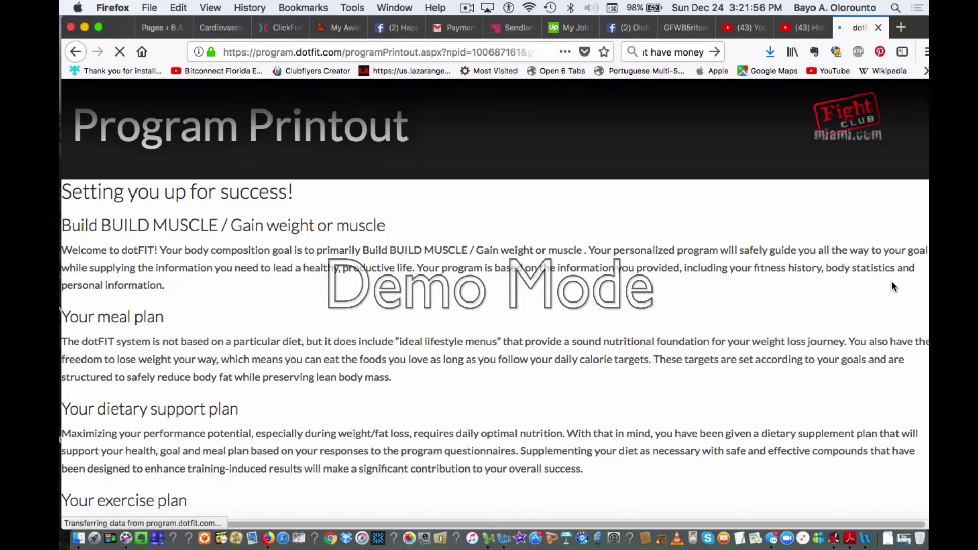
{"action": "scroll", "coordinate": [494, 300], "scroll_direction": "down", "scroll_amount": 20}
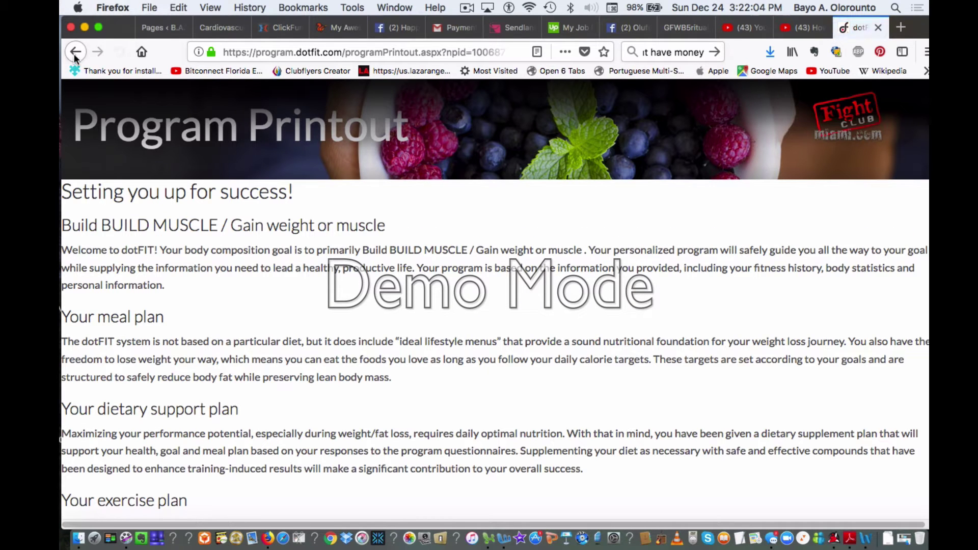
{"action": "left_click", "coordinate": [75, 53]}
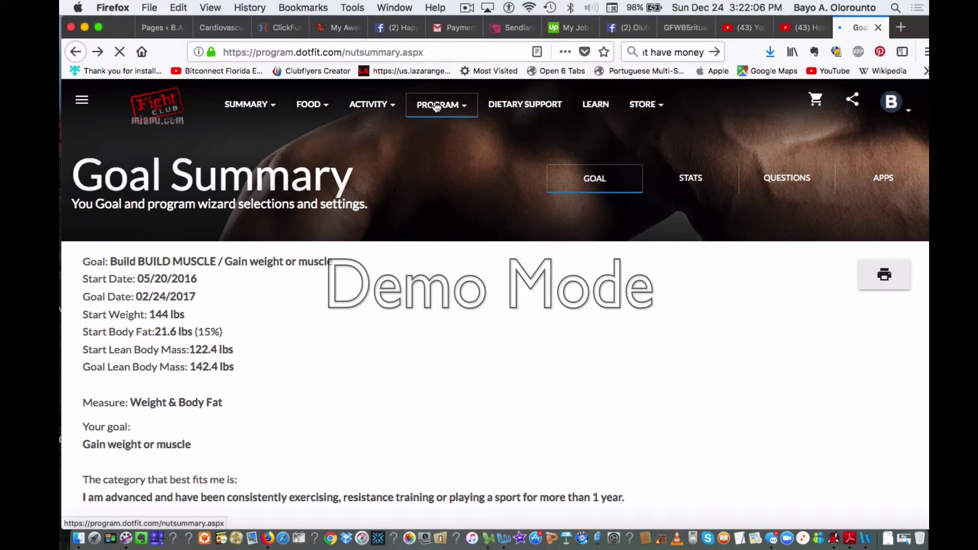
{"action": "left_click", "coordinate": [437, 105]}
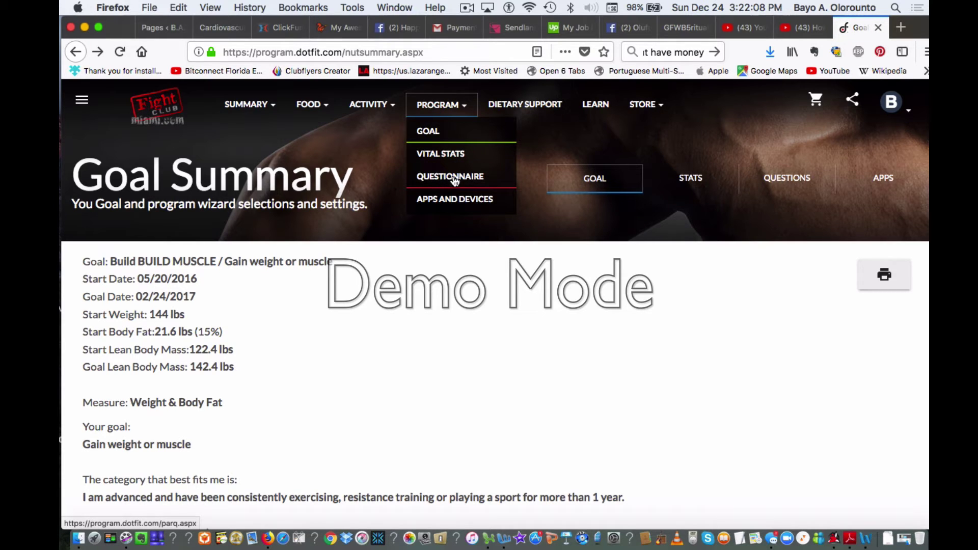
Open Apps and Devices: Netpulse linked; Fitbit, Jawbone UP, Microsoft Band, InBody not linked.
{"action": "left_click", "coordinate": [465, 201]}
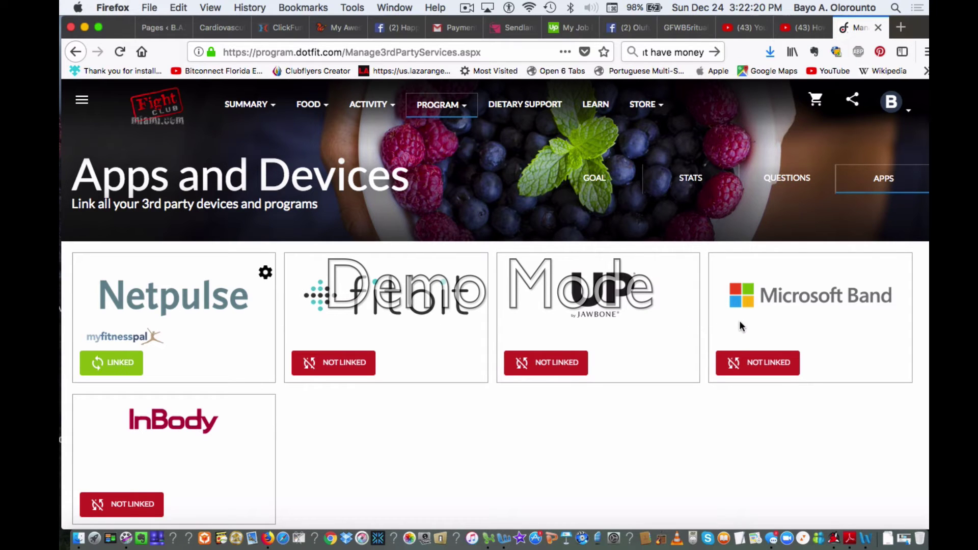
{"action": "scroll", "coordinate": [869, 219], "scroll_direction": "down", "scroll_amount": 3}
{"action": "scroll", "coordinate": [870, 219], "scroll_direction": "up", "scroll_amount": 3}
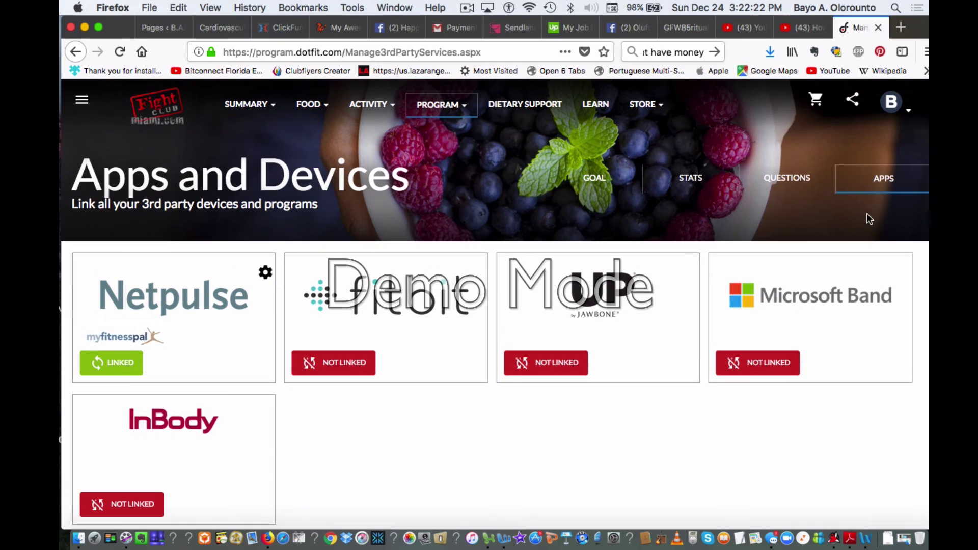